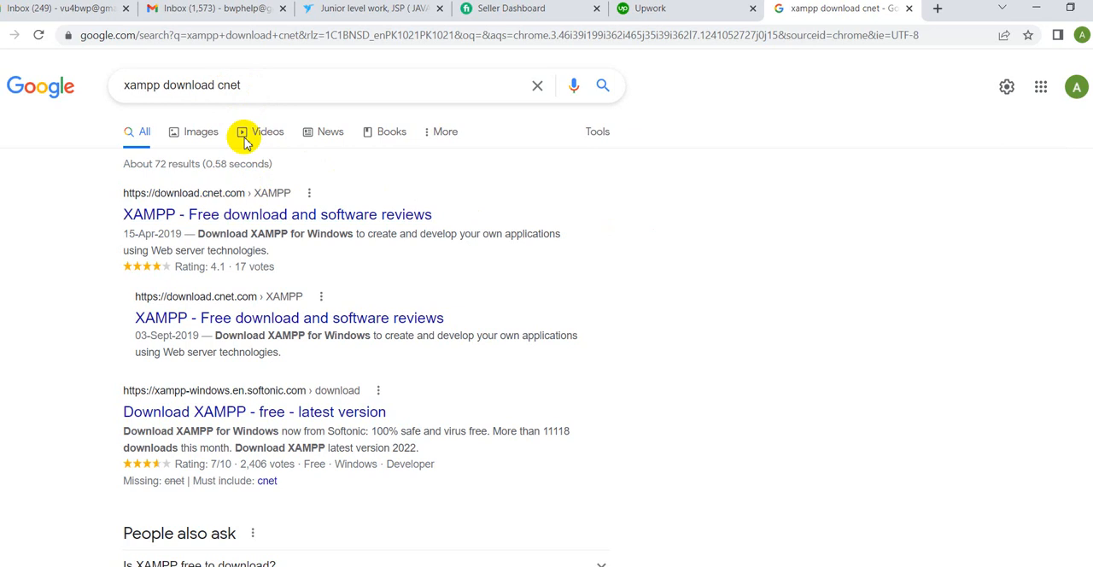
Step: Change the Google search query to "xampp download" and run the search
click(260, 86)
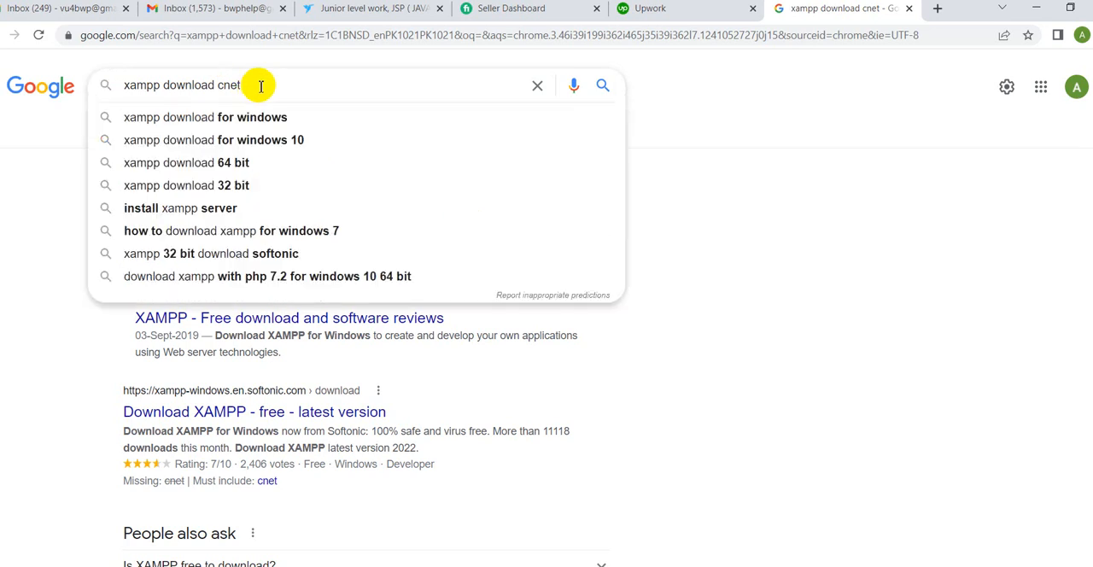
key(BackSpace)
key(BackSpace)
key(BackSpace)
key(BackSpace)
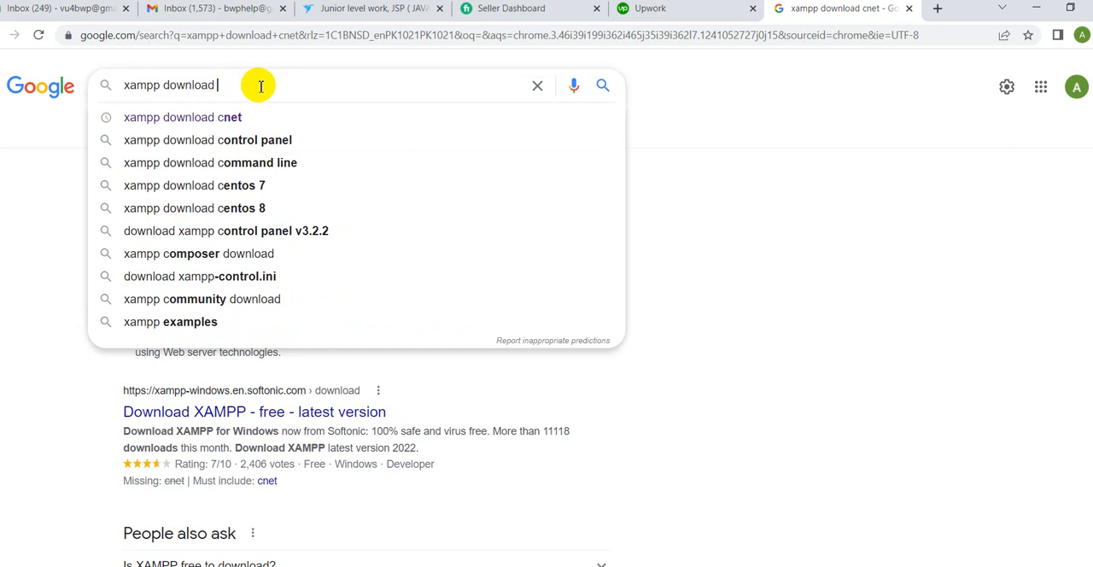
key(Return)
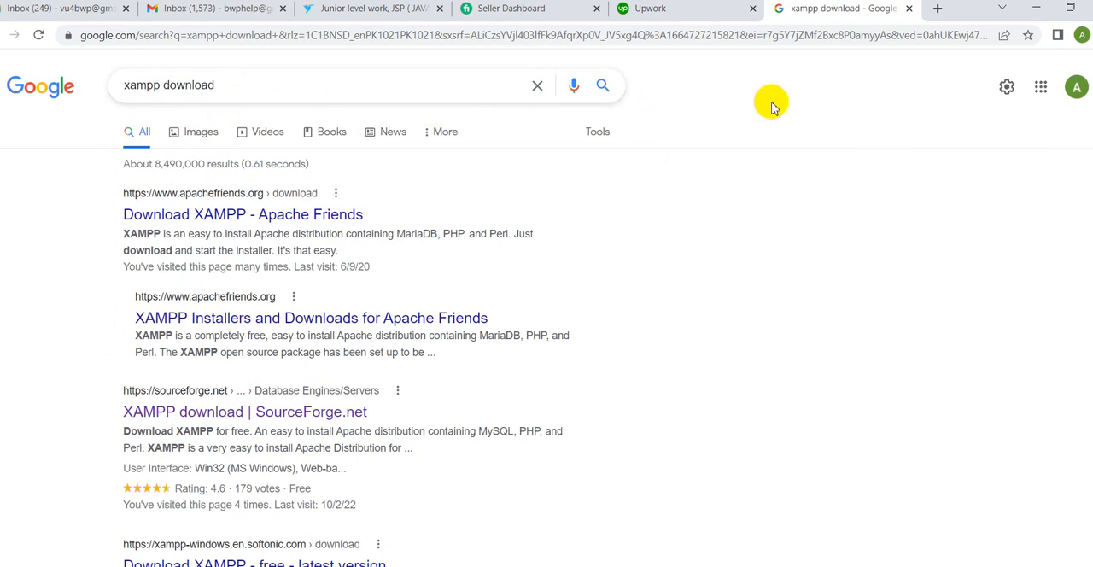
Step: Minimize the open windows, launch the XAMPP Control Panel from the desktop, and start the Apache and MySql modules
click(1035, 8)
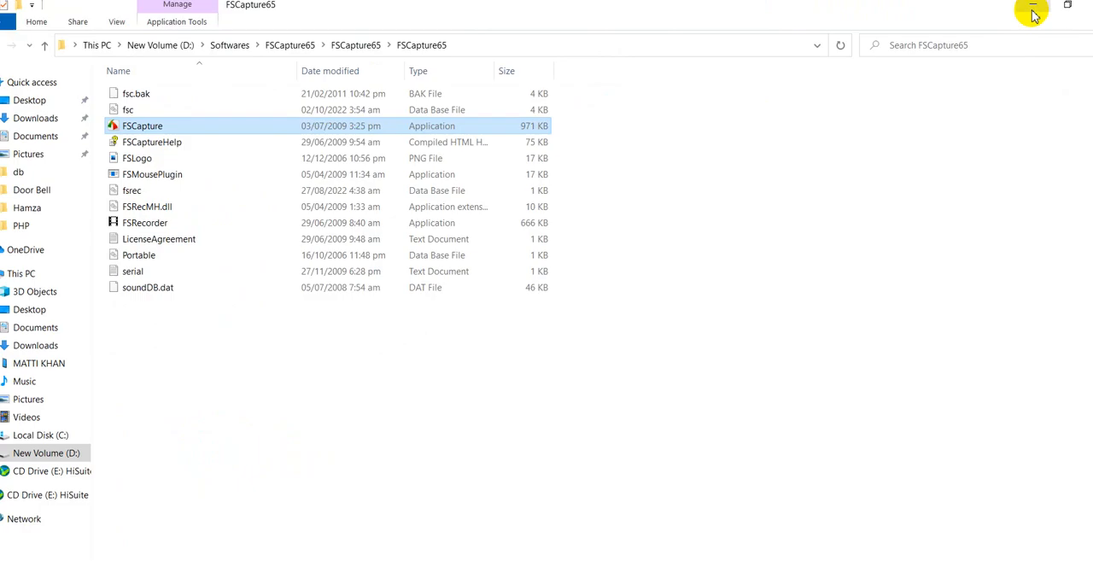
click(1031, 11)
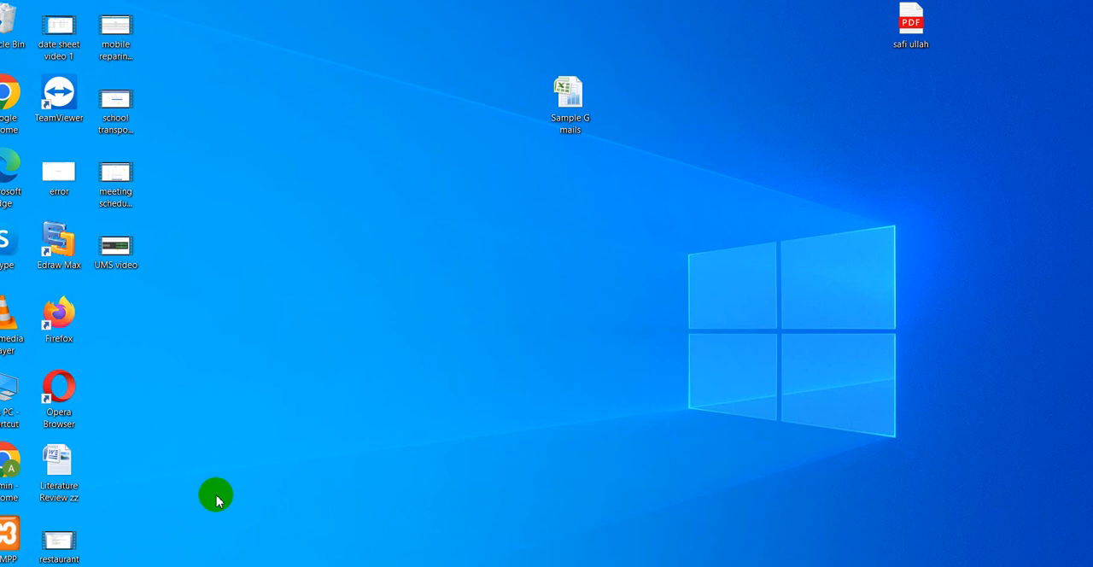
double_click(14, 534)
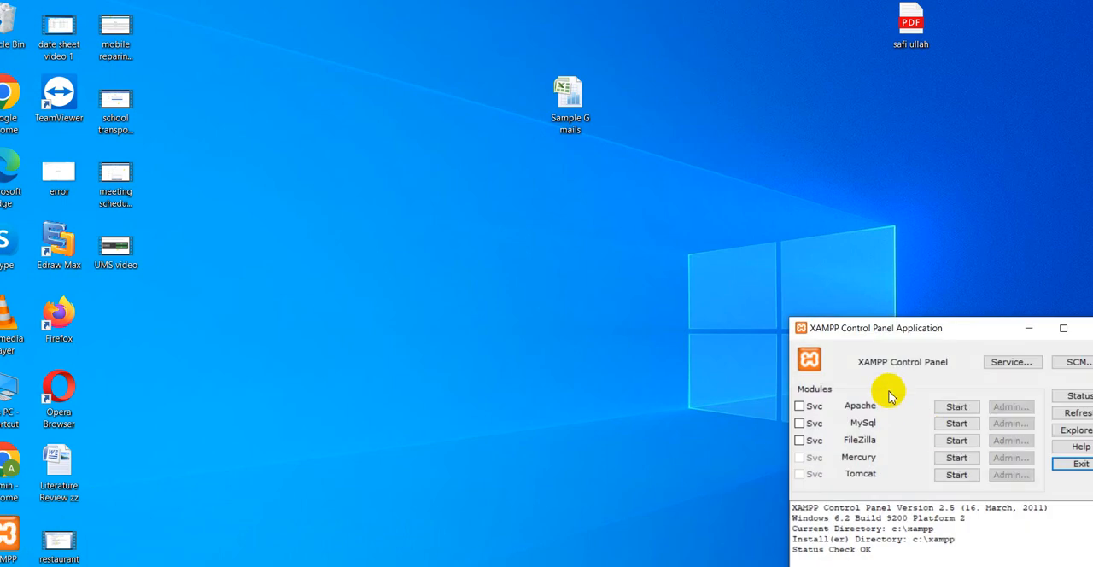
click(954, 407)
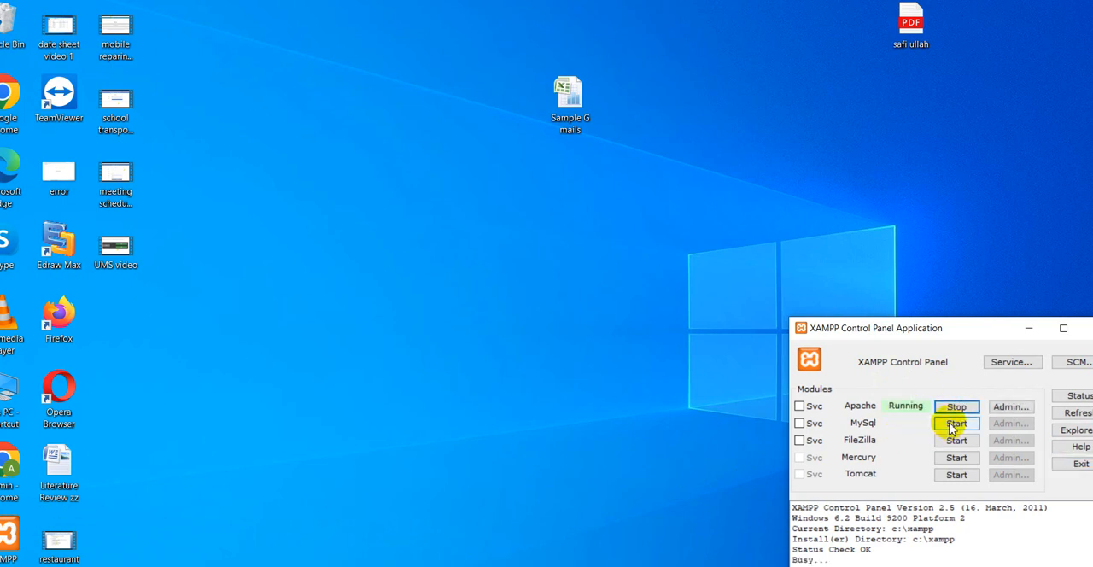
click(949, 425)
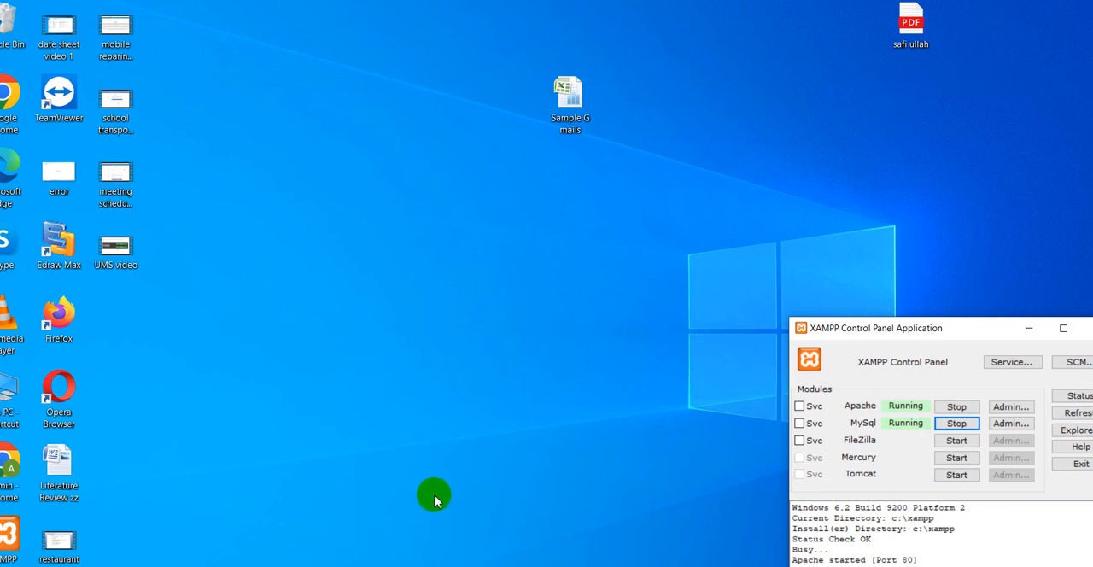
Step: Switch to Chrome and load localhost/phpmyadmin in a new browser tab
click(546, 536)
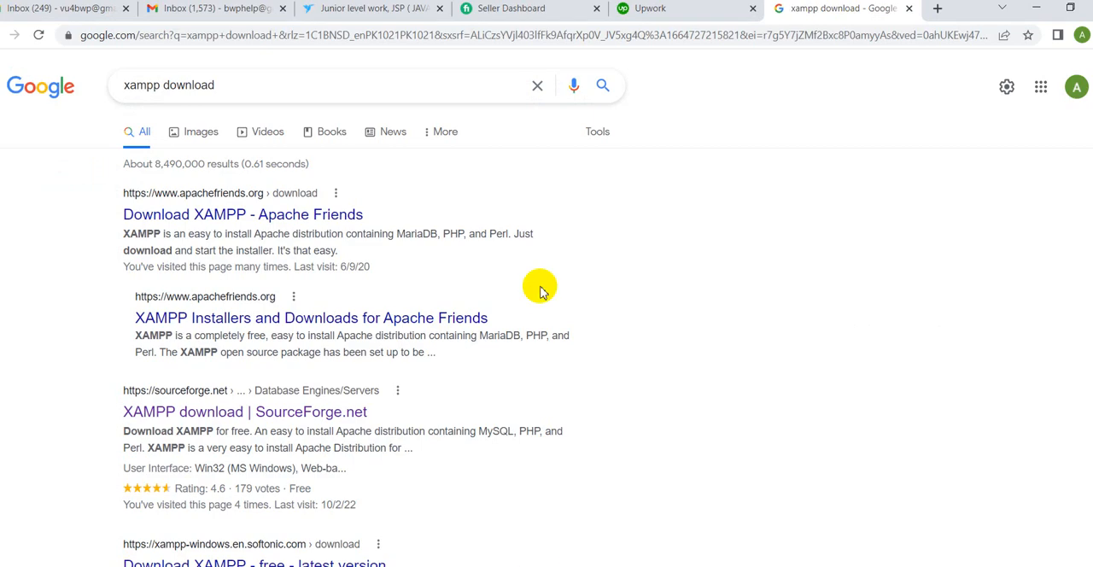
click(937, 9)
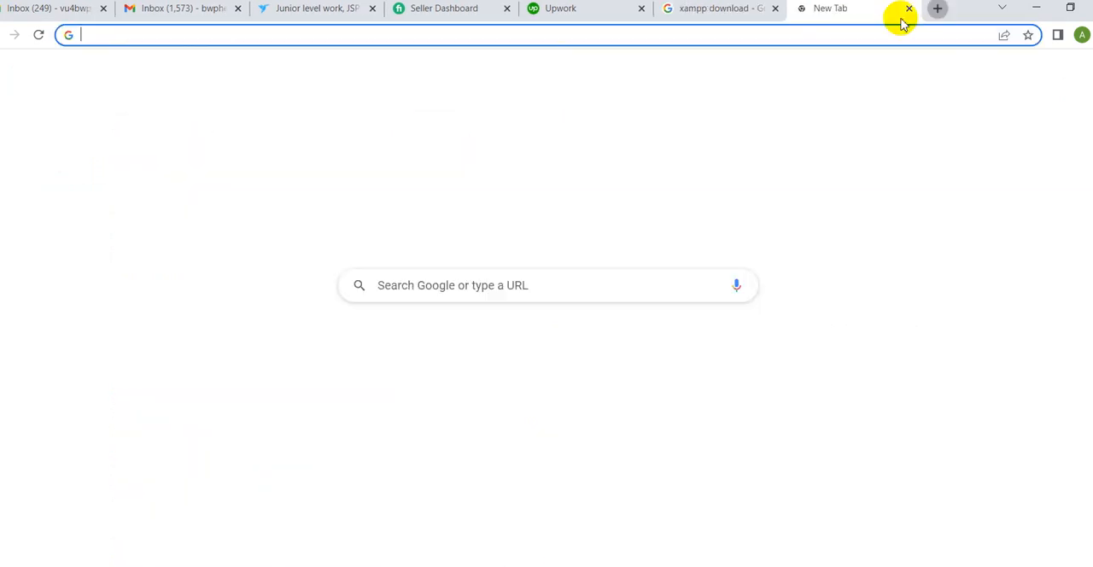
click(648, 38)
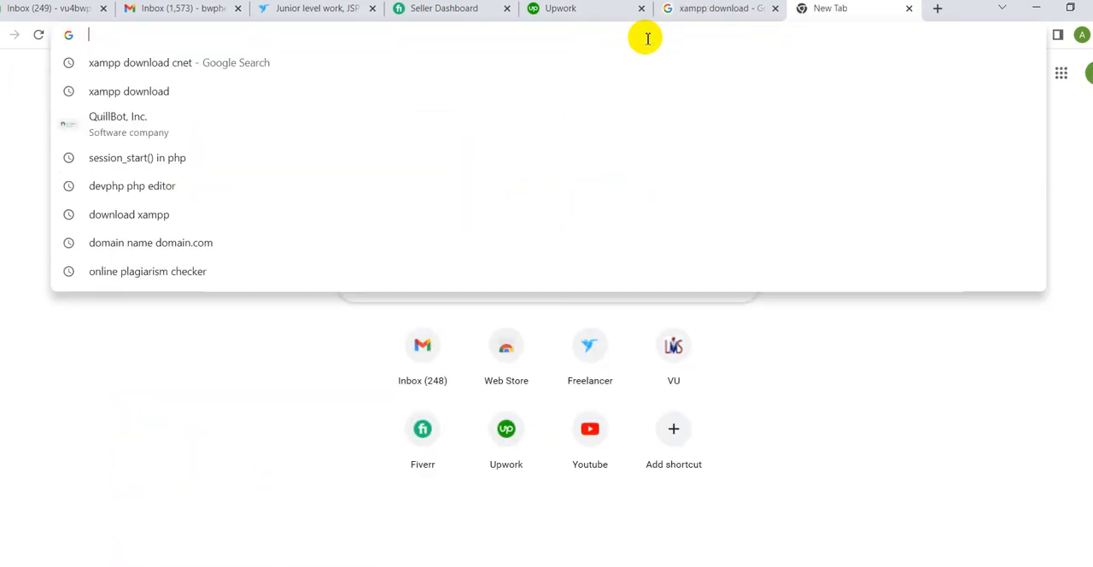
text(localho)
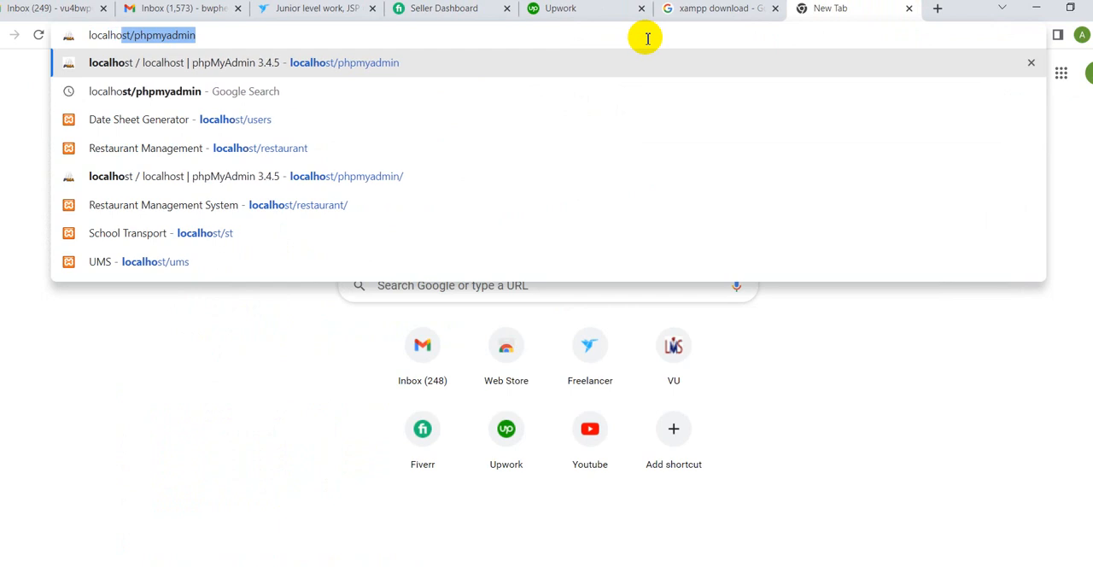
text(st)
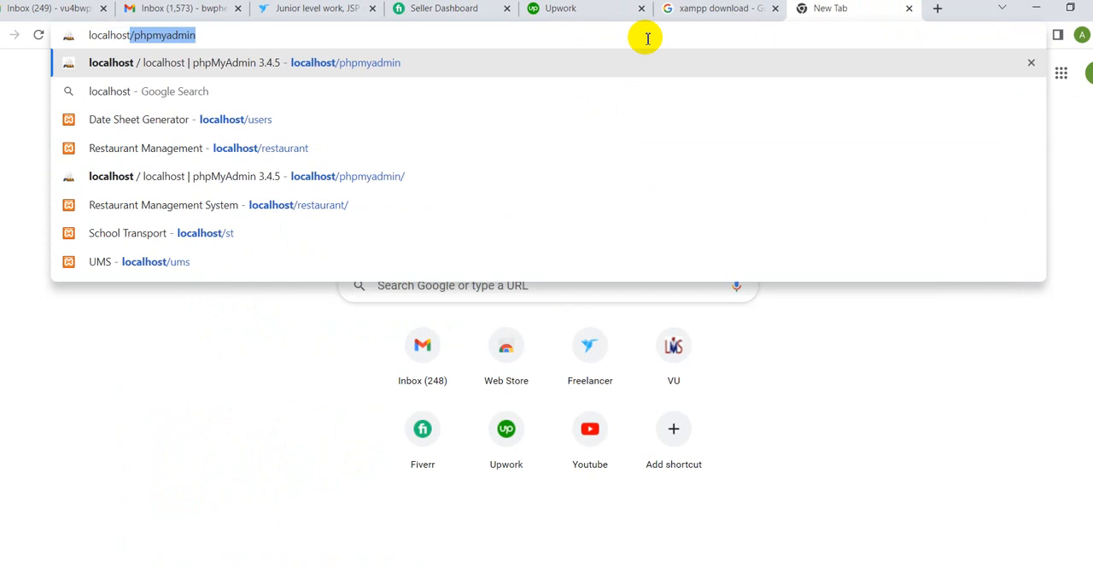
key(Return)
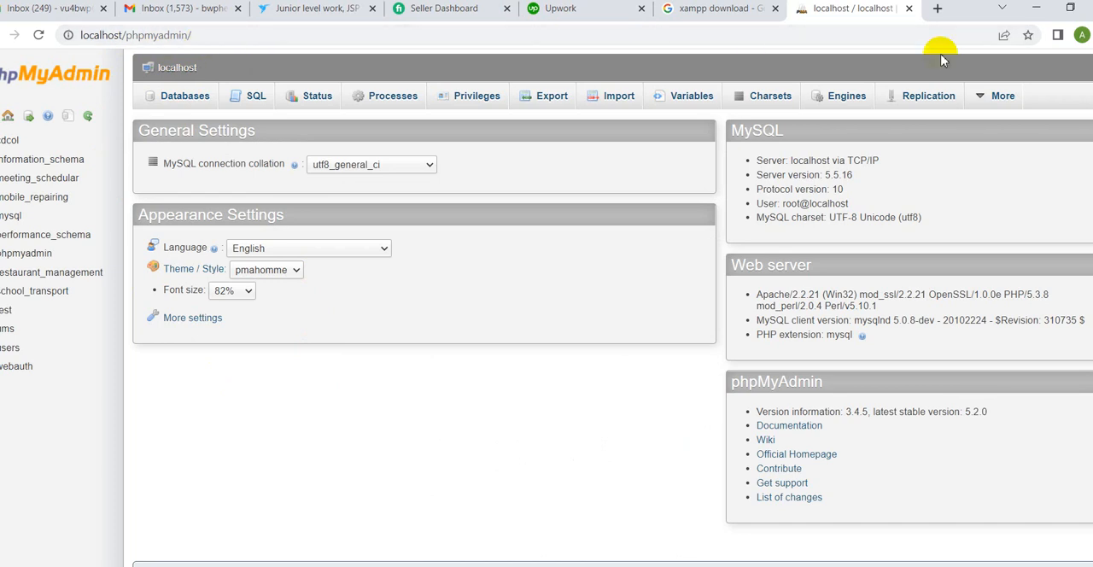
Step: Load the plain localhost address in another new browser tab, without the suggested phpmyadmin path
click(936, 8)
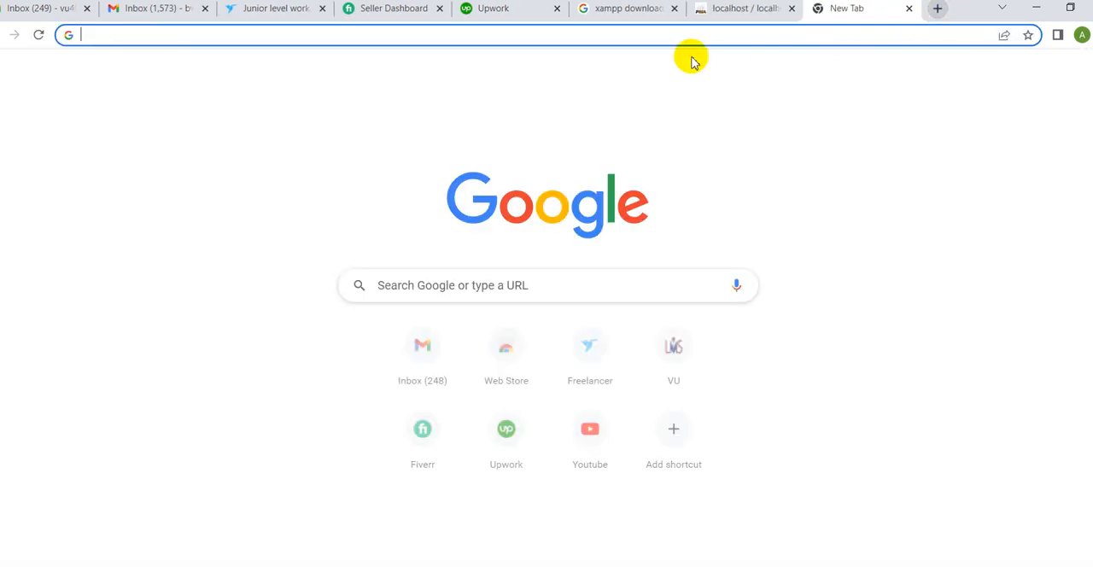
click(640, 35)
text(localhost)
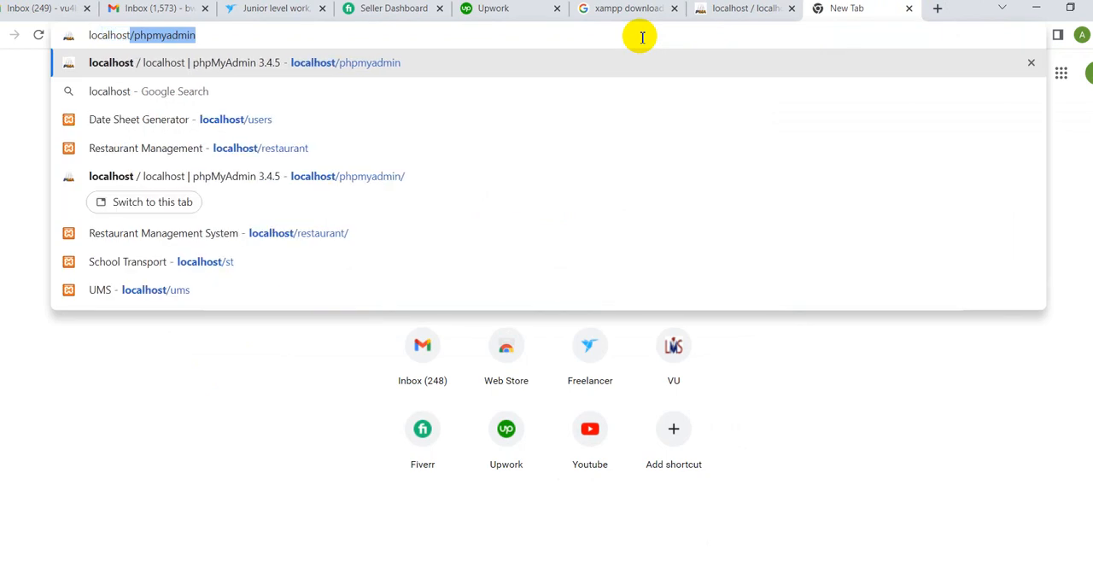
key(Delete)
key(Return)
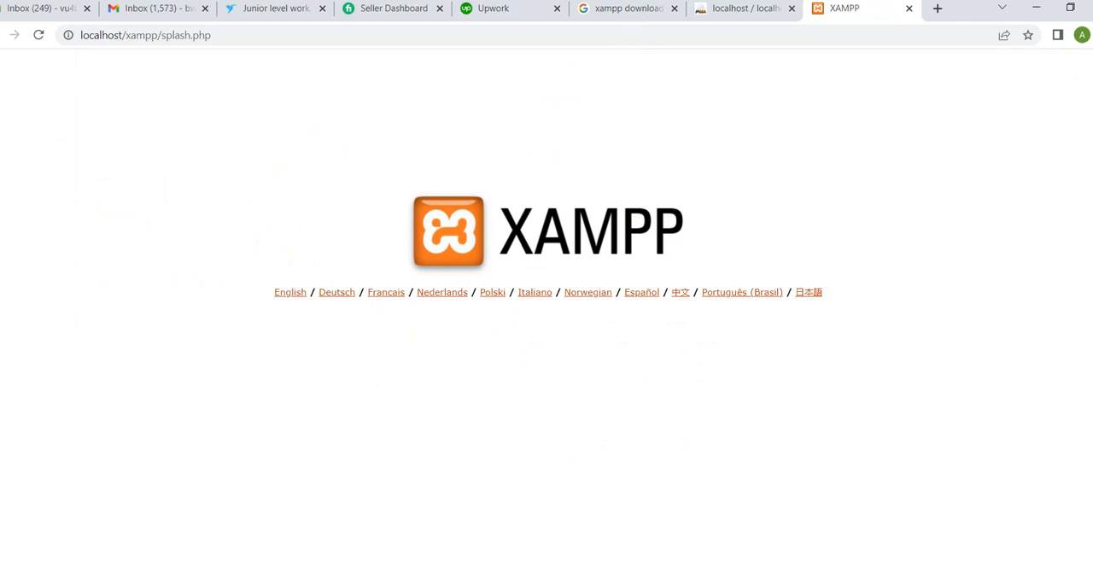
Step: Switch to File Explorer and open the htdocs folder inside xampp on Local Disk (C:)
click(390, 556)
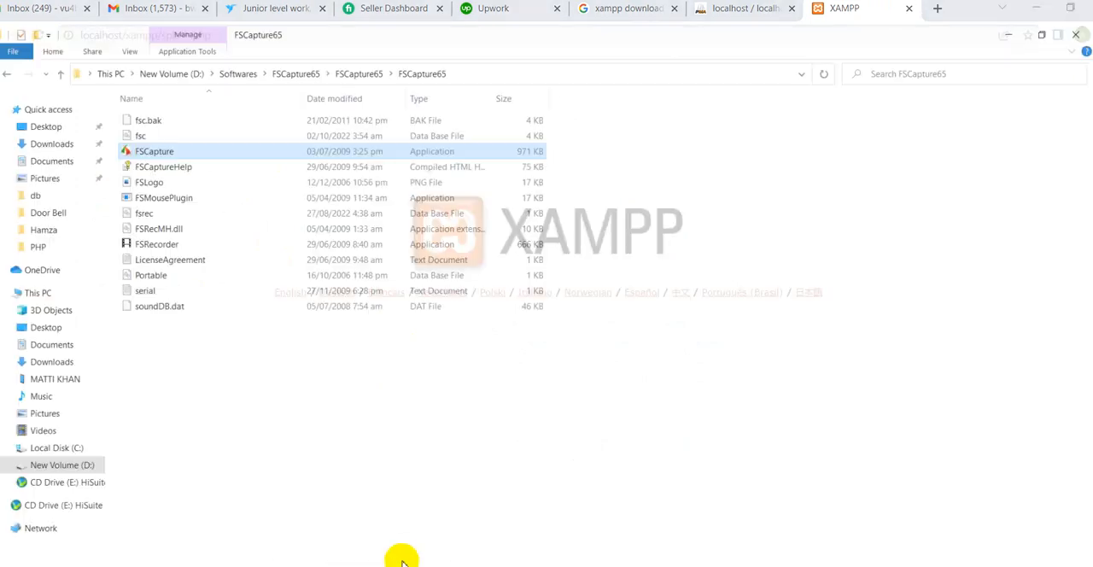
click(43, 436)
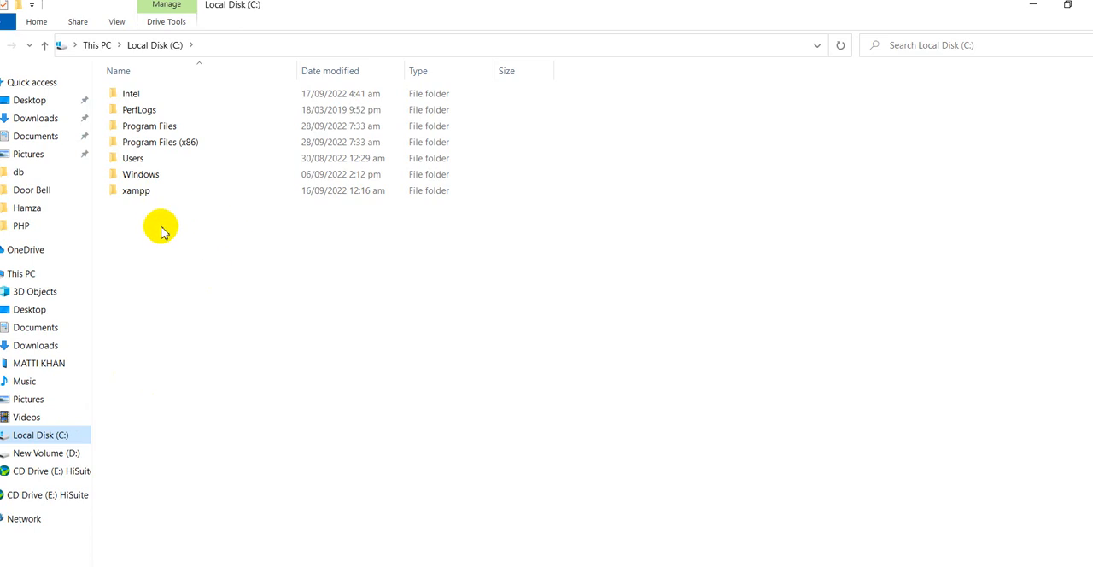
double_click(138, 193)
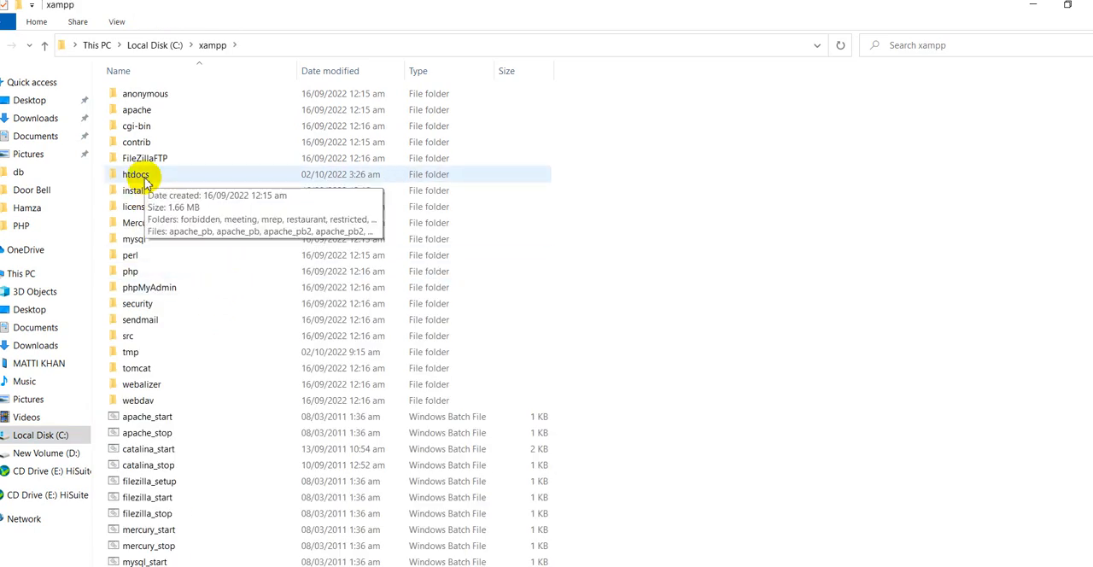
double_click(137, 175)
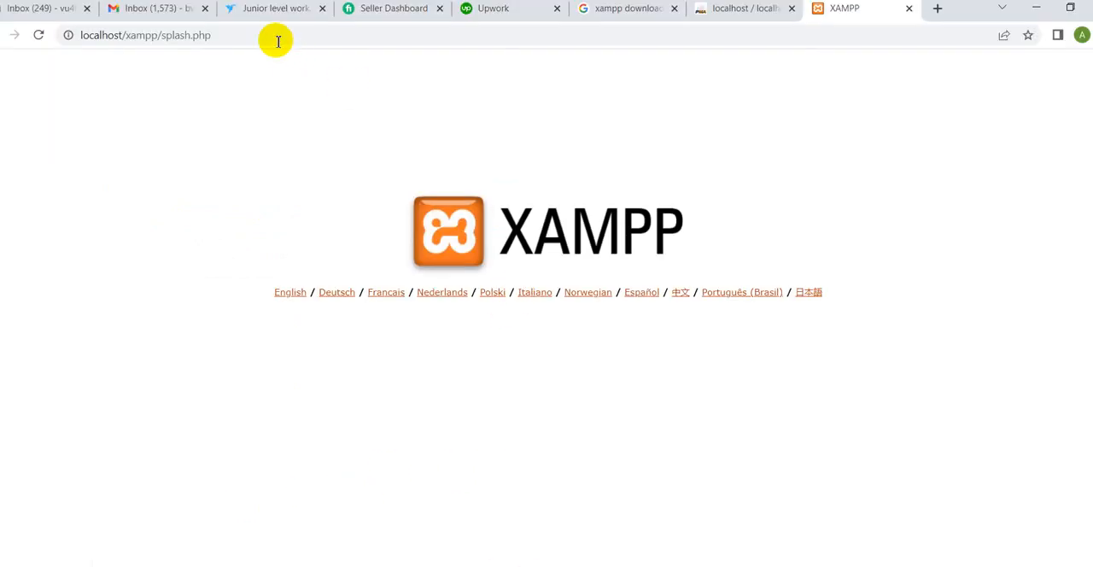
Step: Replace the address of the XAMPP splash page with localhost/ums in Chrome and load the UMS project
click(274, 33)
click(274, 32)
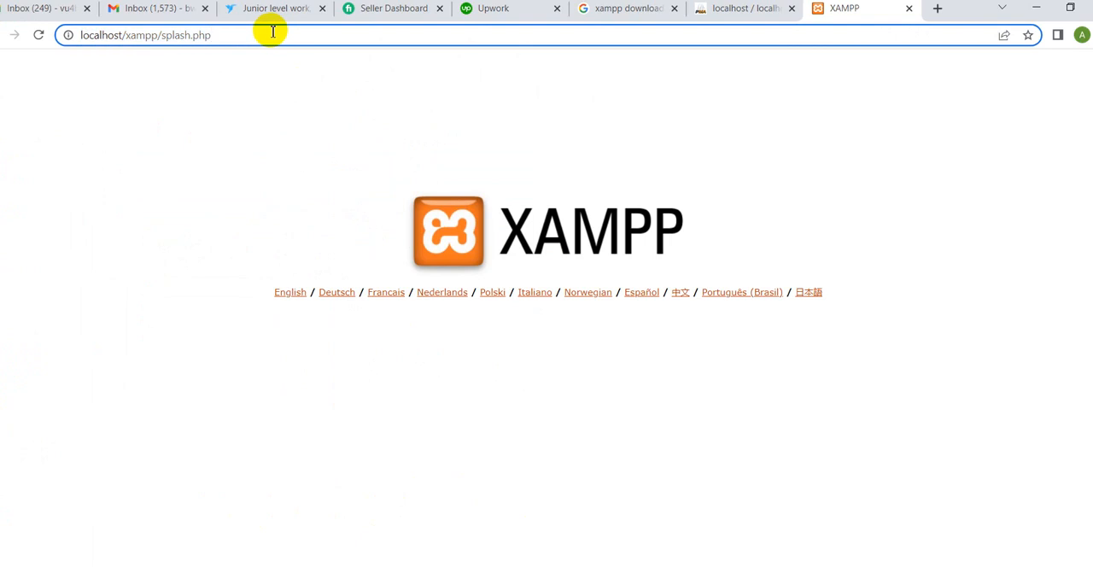
key(BackSpace)
key(BackSpace)
key(BackSpace)
key(BackSpace)
key(BackSpace)
key(BackSpace)
key(BackSpace)
key(BackSpace)
key(BackSpace)
key(BackSpace)
key(BackSpace)
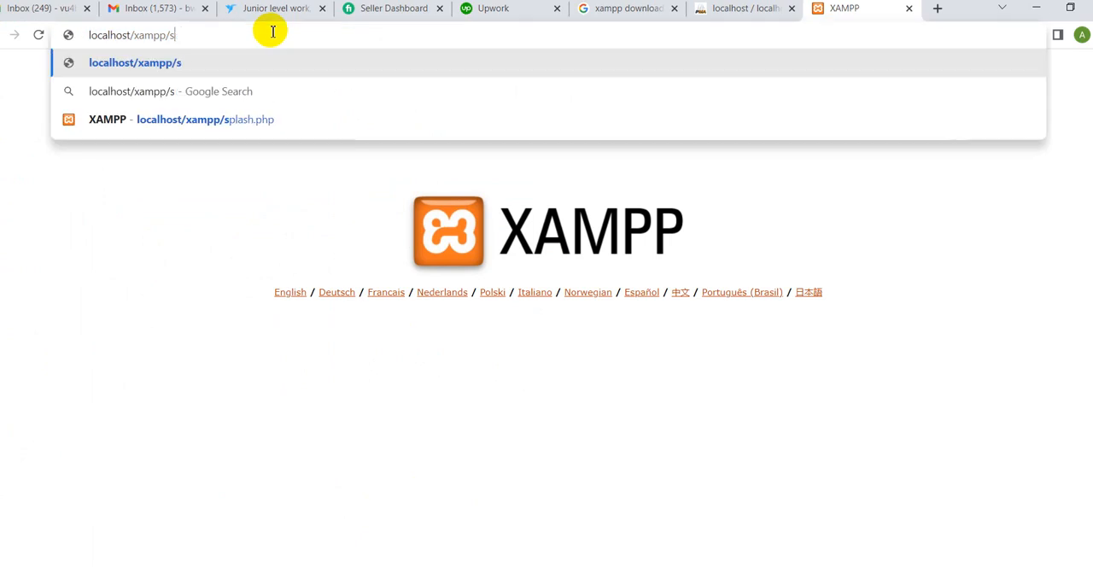
key(BackSpace)
key(BackSpace)
key(BackSpace)
key(BackSpace)
key(BackSpace)
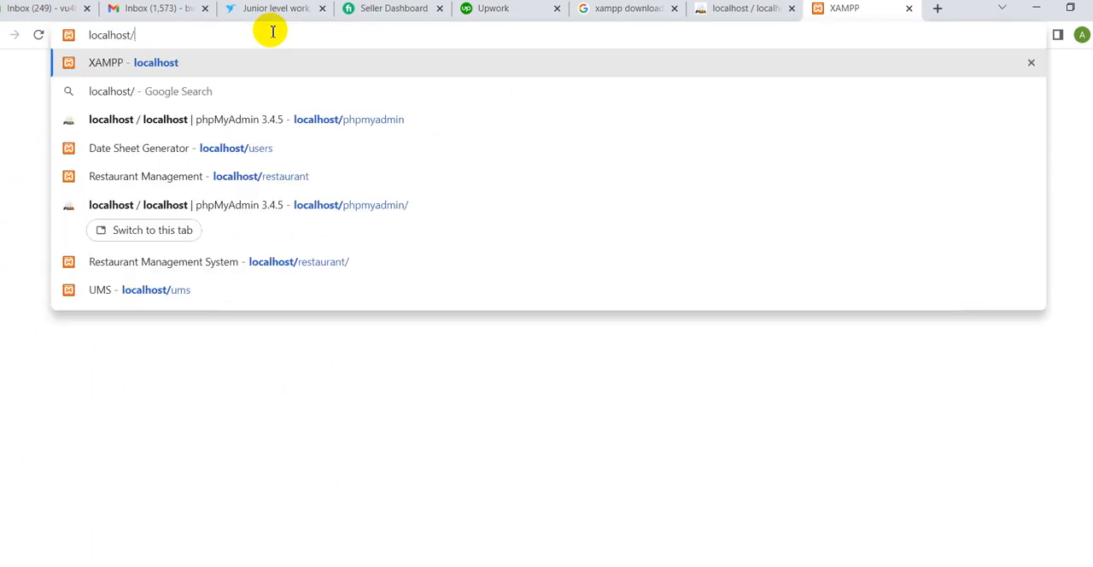
text(ums)
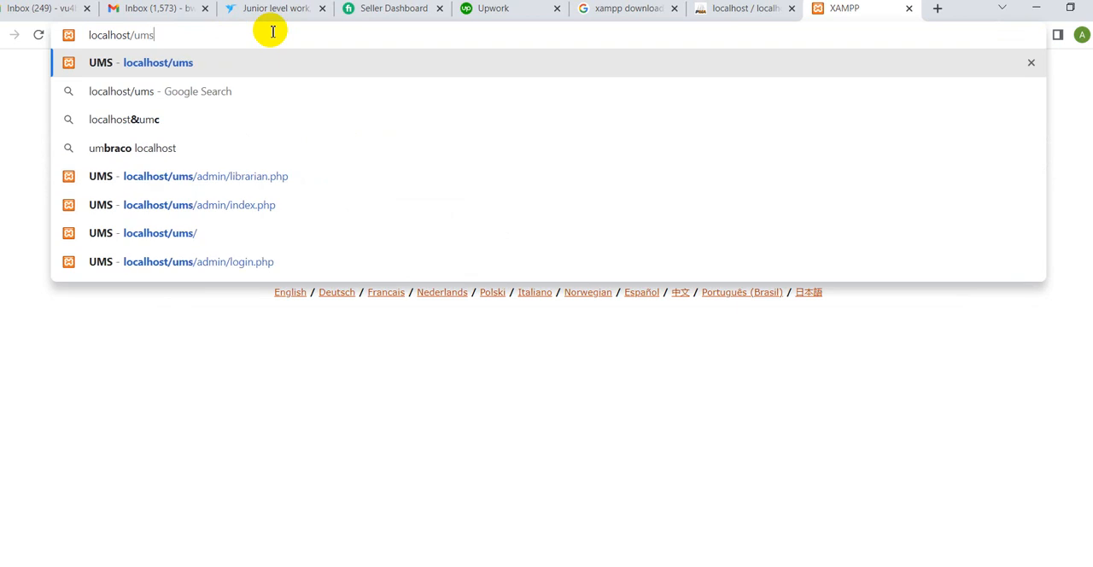
key(Return)
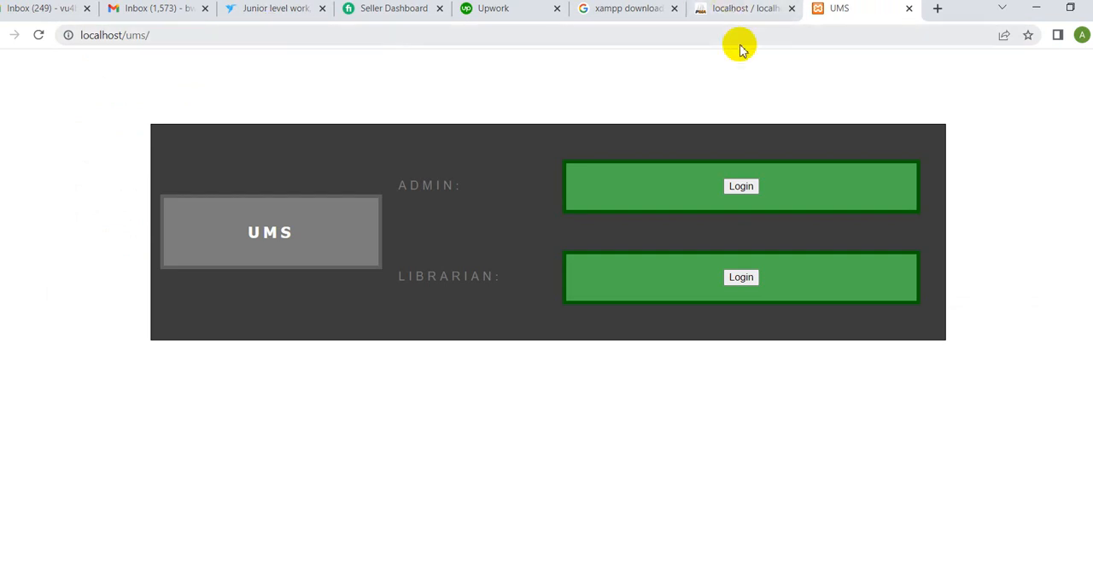
Step: Return to phpMyAdmin, show the Databases page and activate the name field for a new database
click(763, 9)
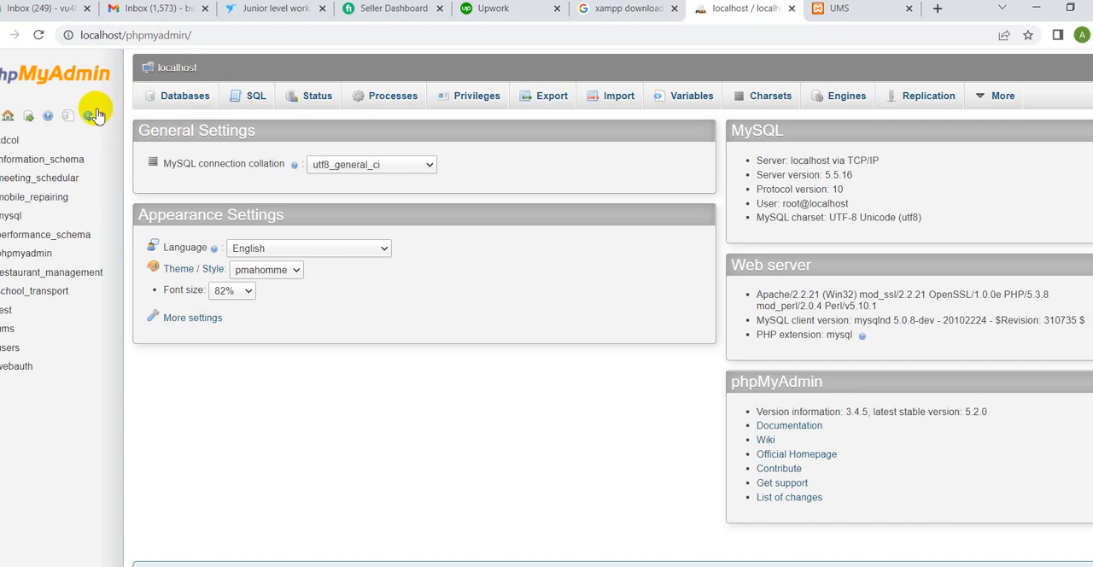
click(185, 98)
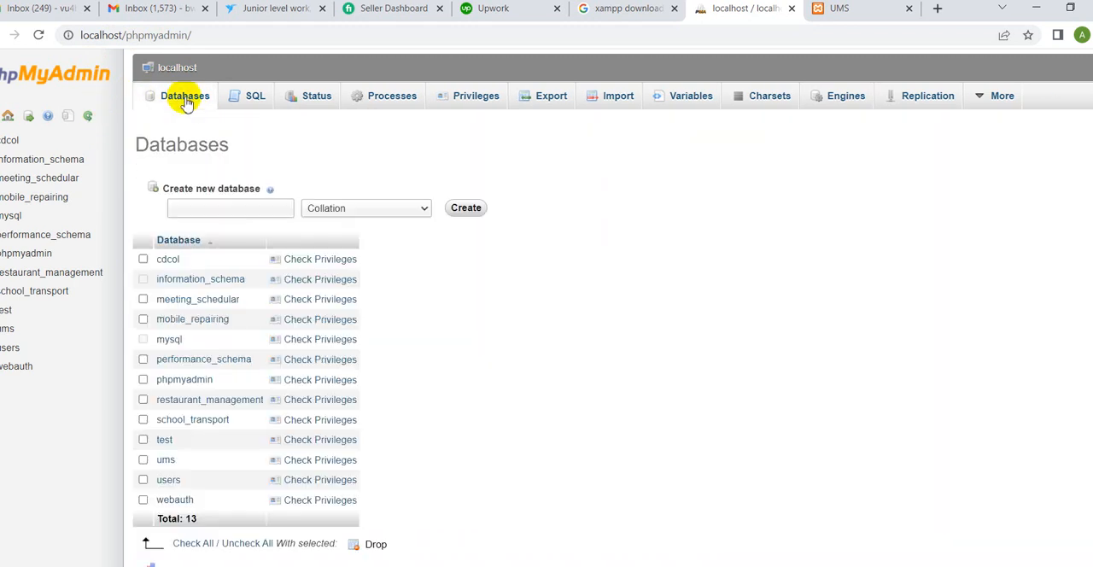
click(212, 207)
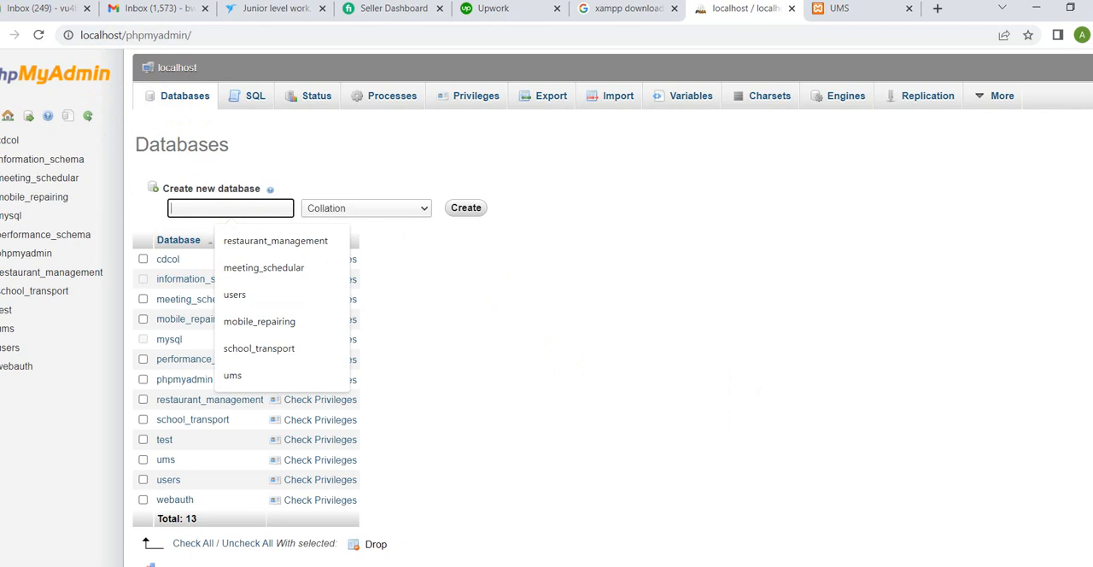
Step: Switch to File Explorer, open the db folder of the UMS project and select the ums.sql file to check its name
key(alt+Tab)
click(134, 209)
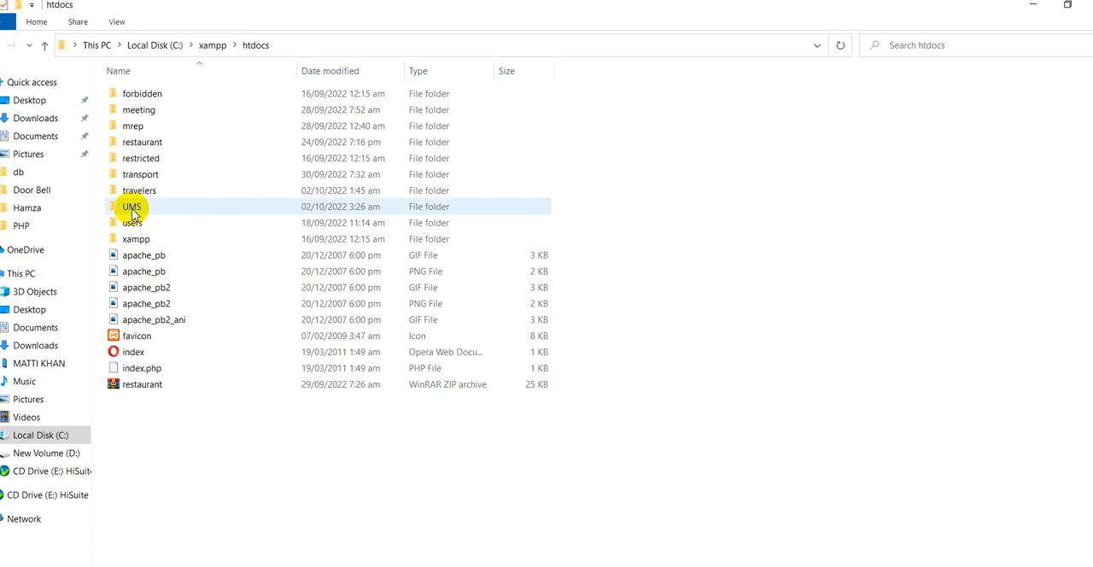
double_click(132, 209)
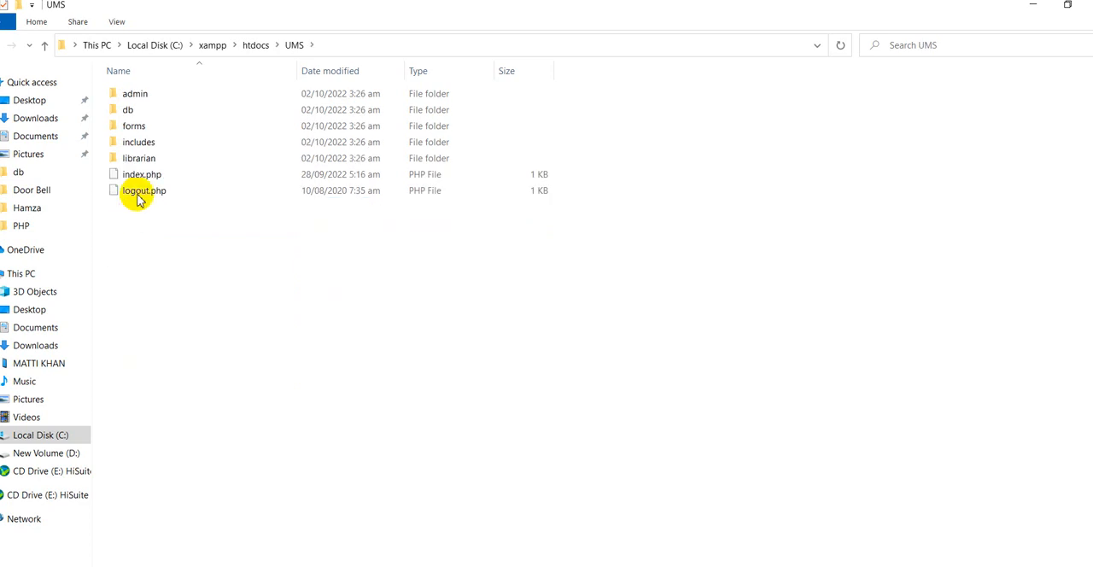
double_click(132, 111)
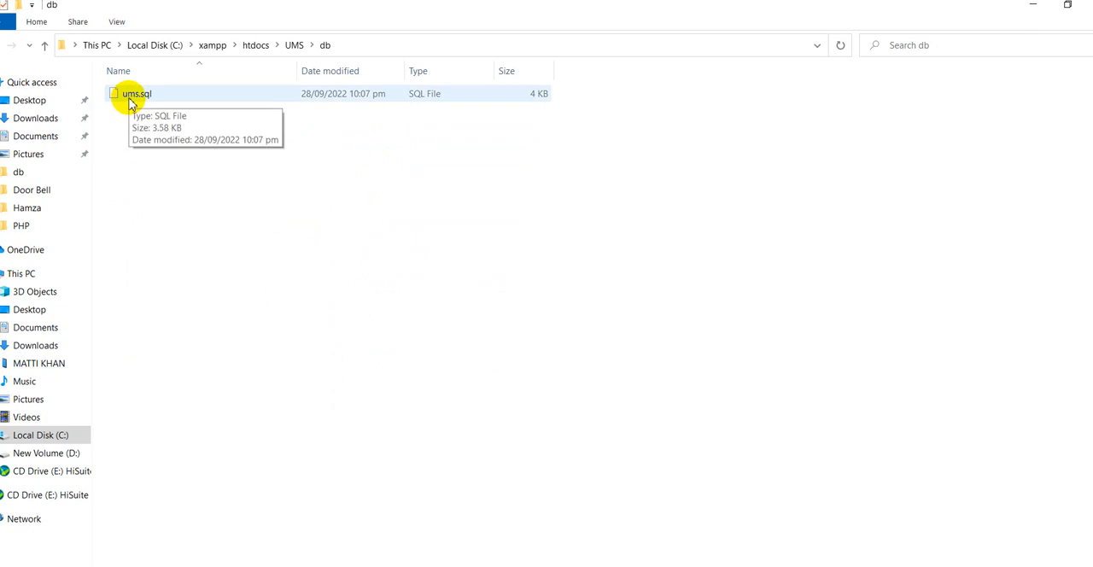
click(130, 100)
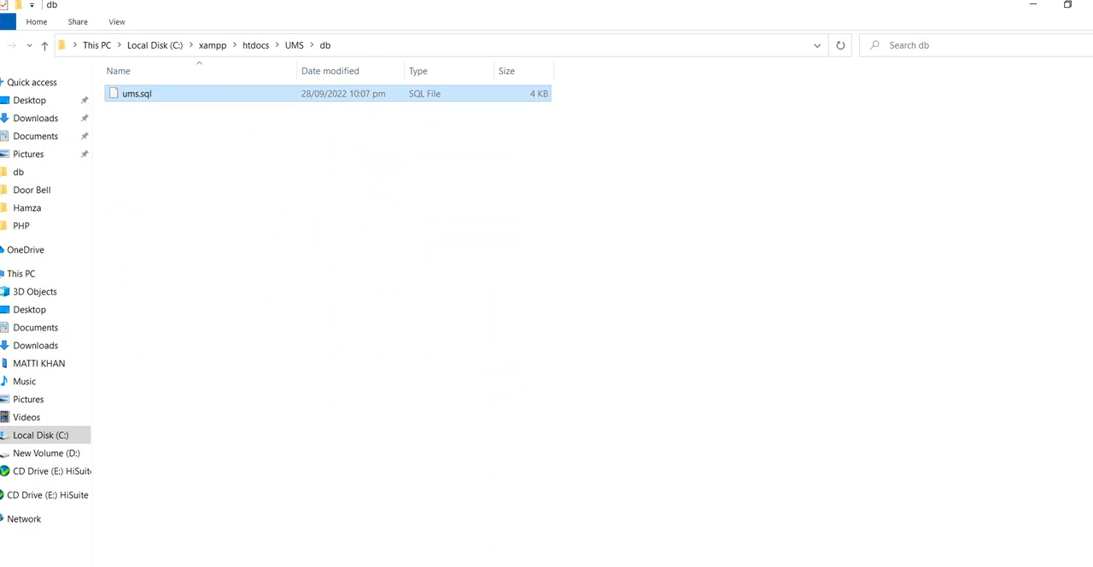
key(alt+Tab)
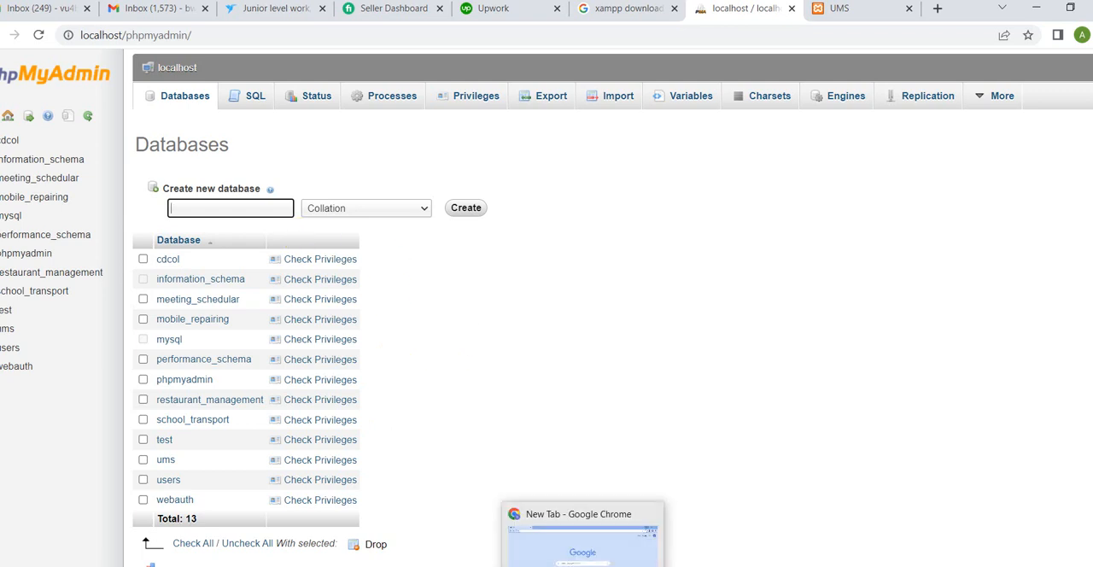
click(361, 565)
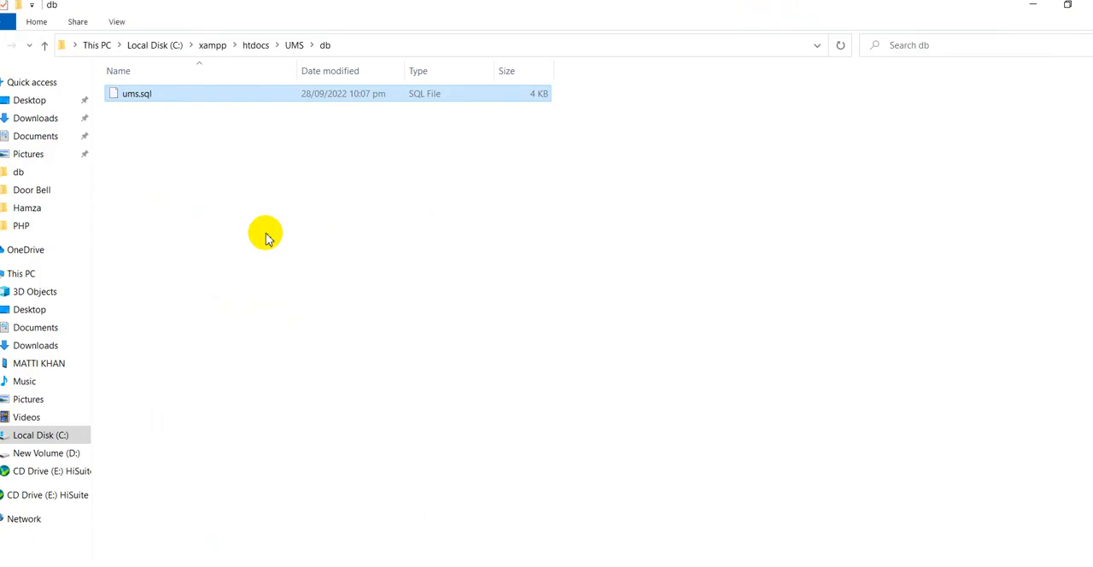
Step: Return to phpMyAdmin in Chrome and try to create a new database named ums
click(129, 94)
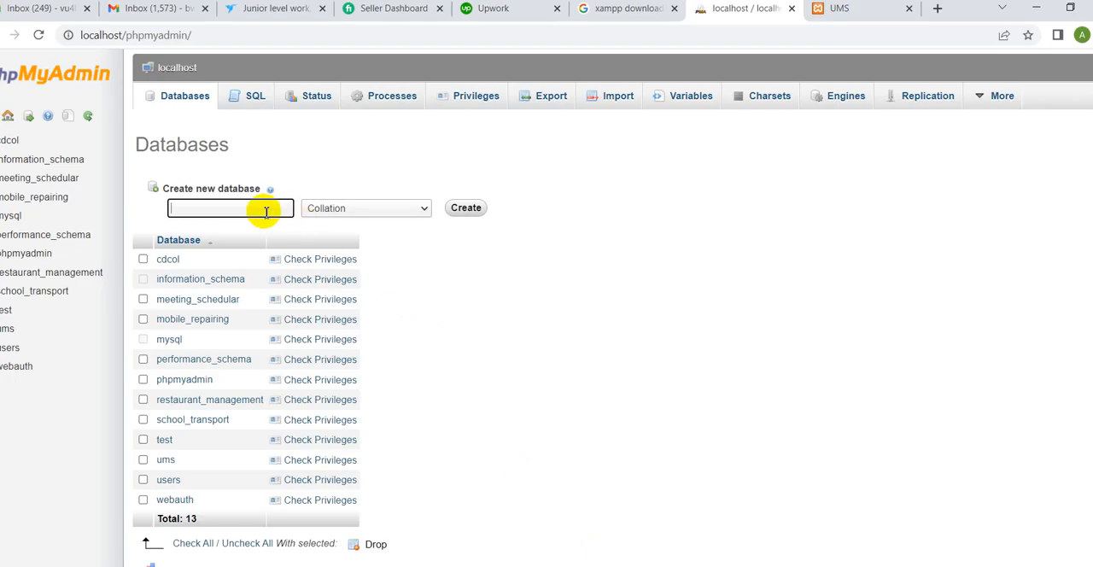
text(ums)
click(466, 210)
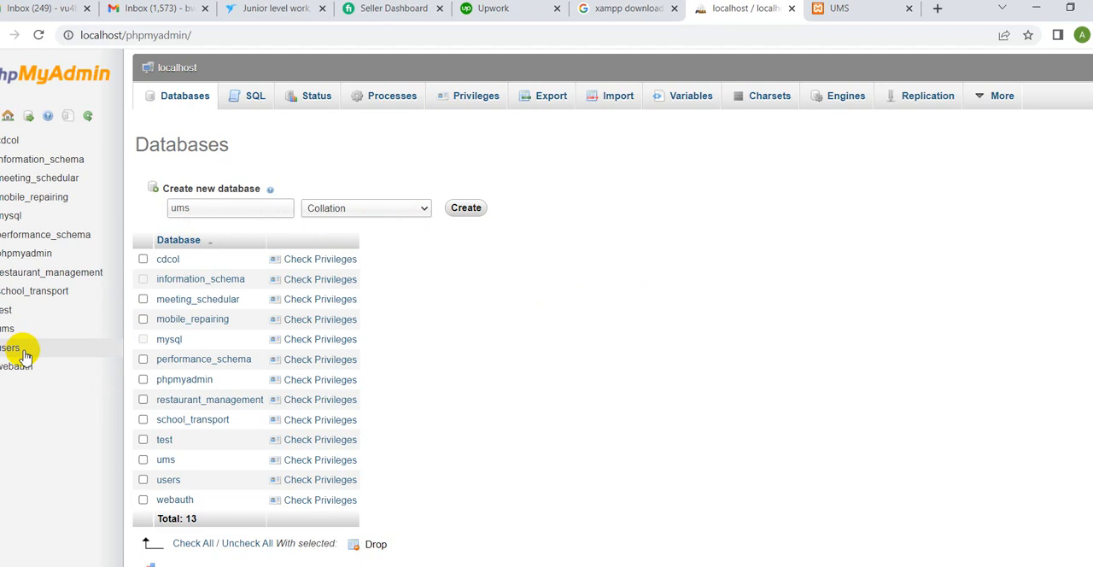
Step: Open the import page of the ums database and choose ums.sql from xampp\htdocs\UMS\db as the file to import
click(8, 330)
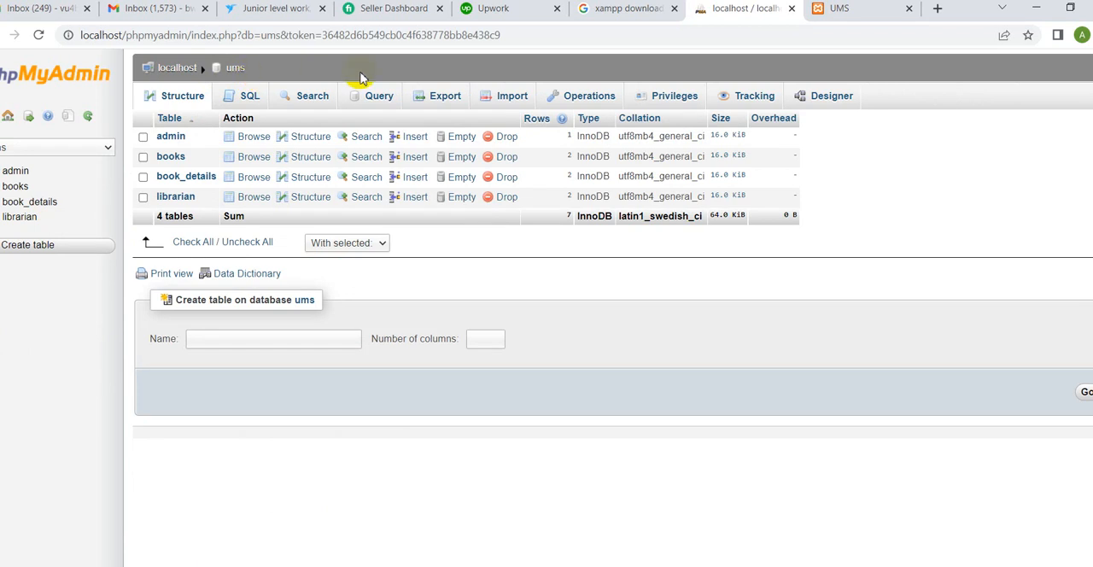
click(512, 97)
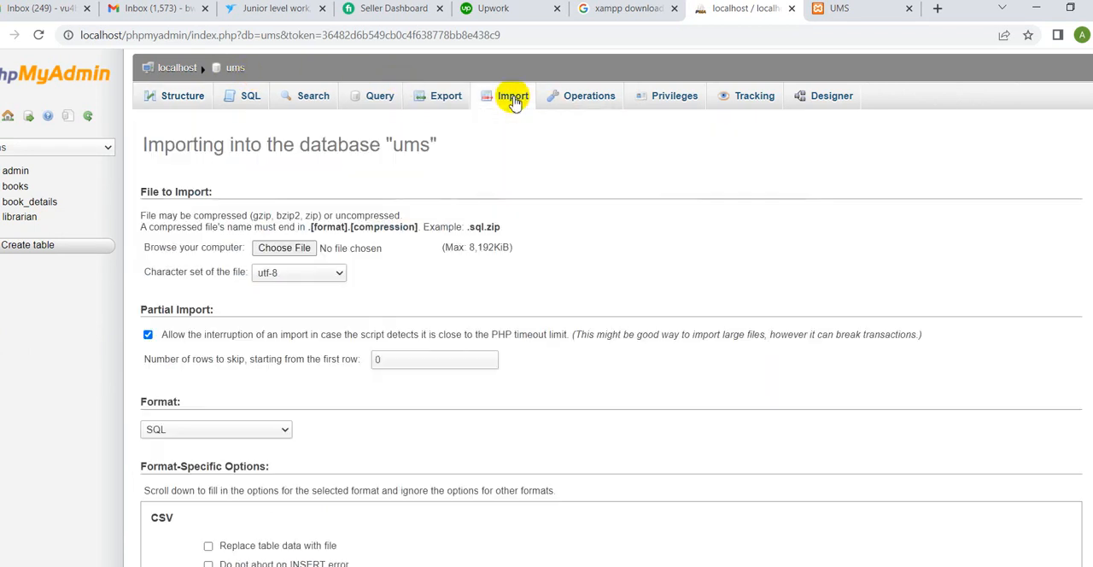
click(284, 254)
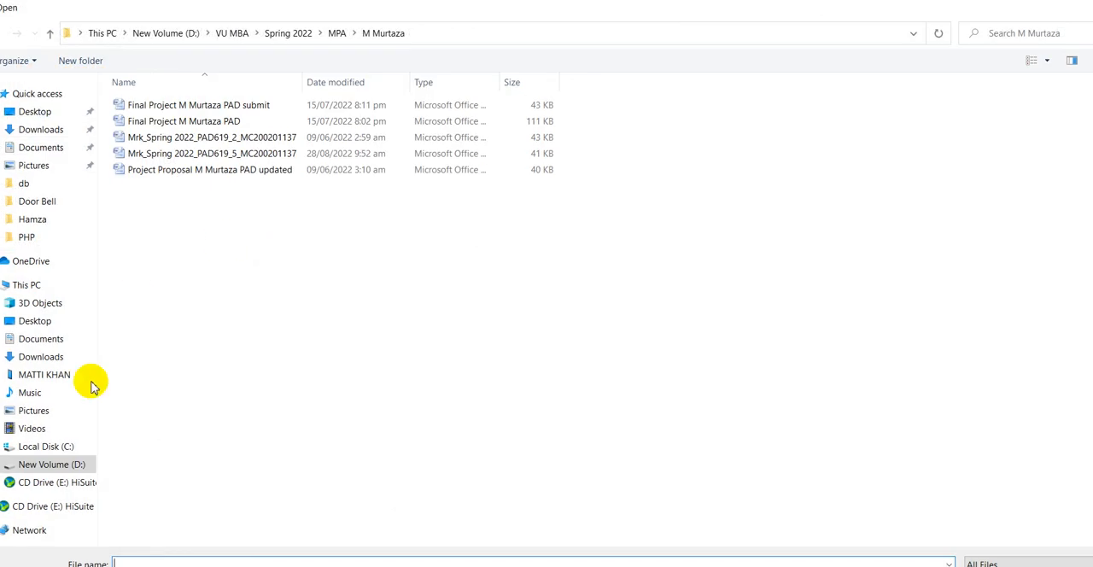
click(51, 445)
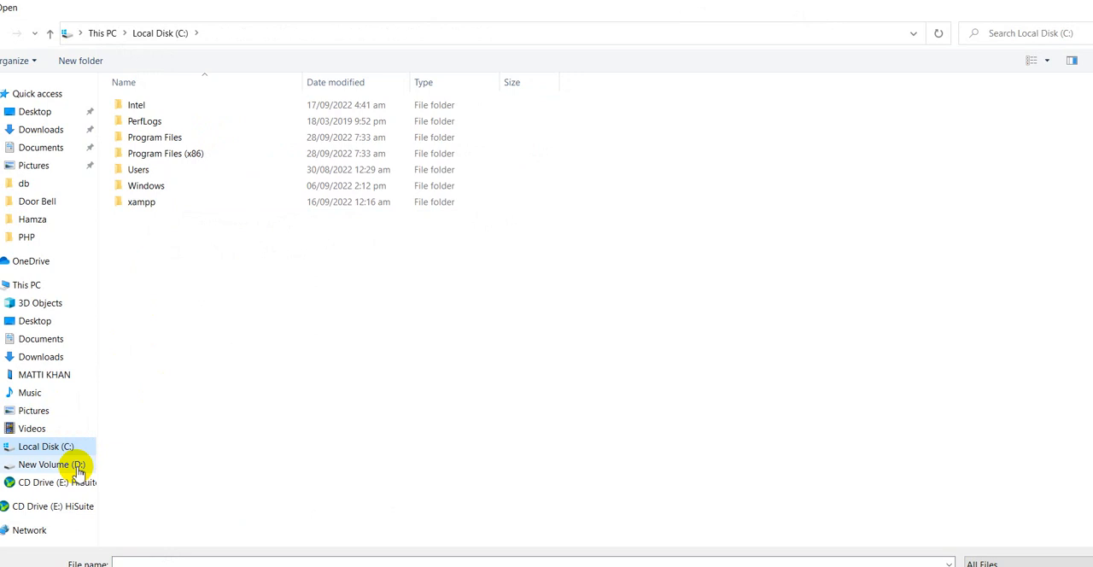
double_click(142, 203)
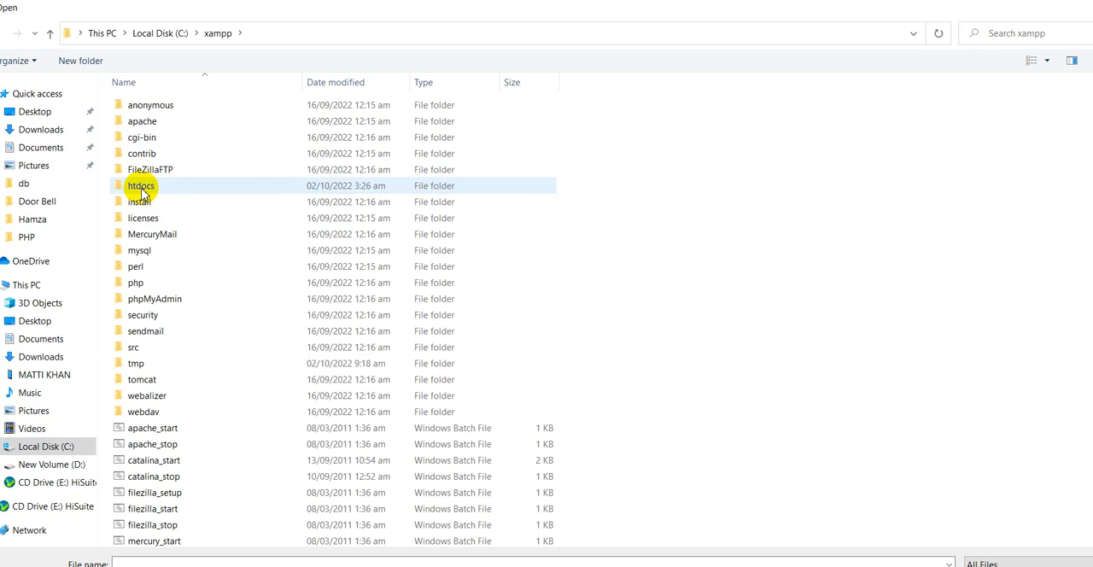
double_click(141, 189)
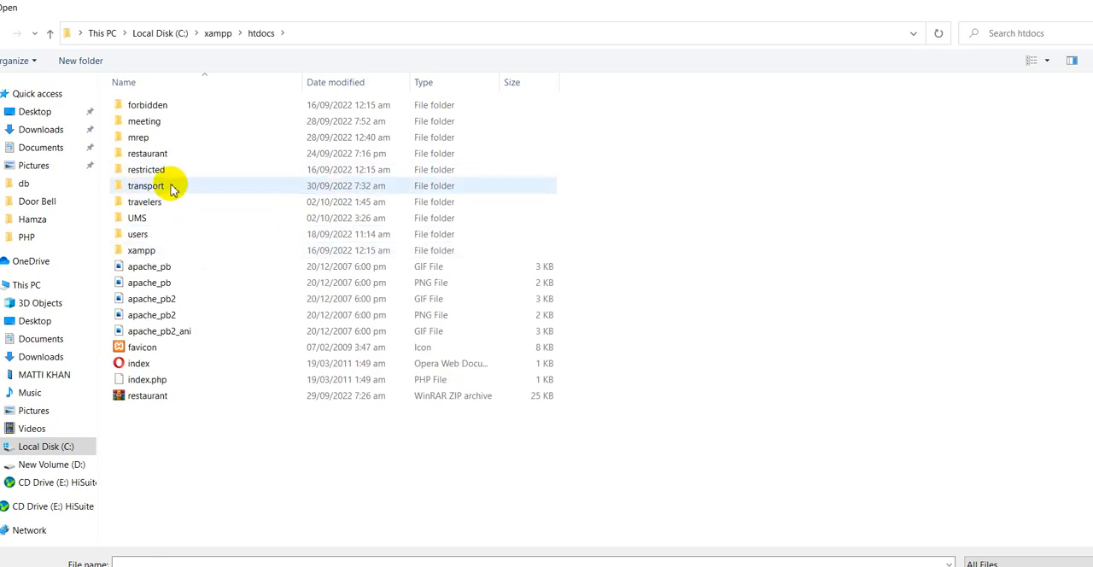
double_click(137, 220)
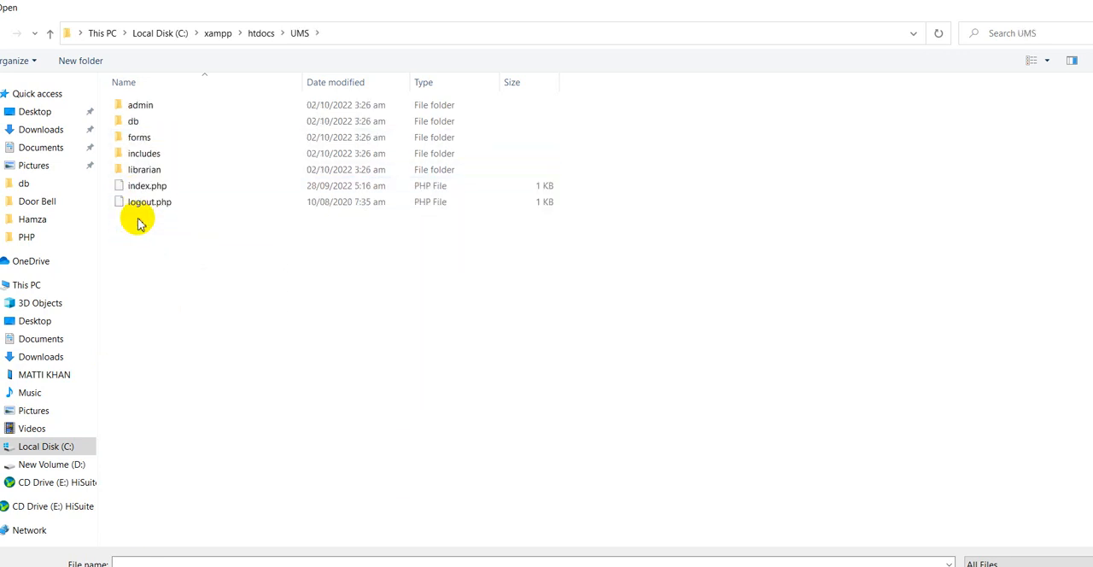
click(139, 123)
double_click(139, 123)
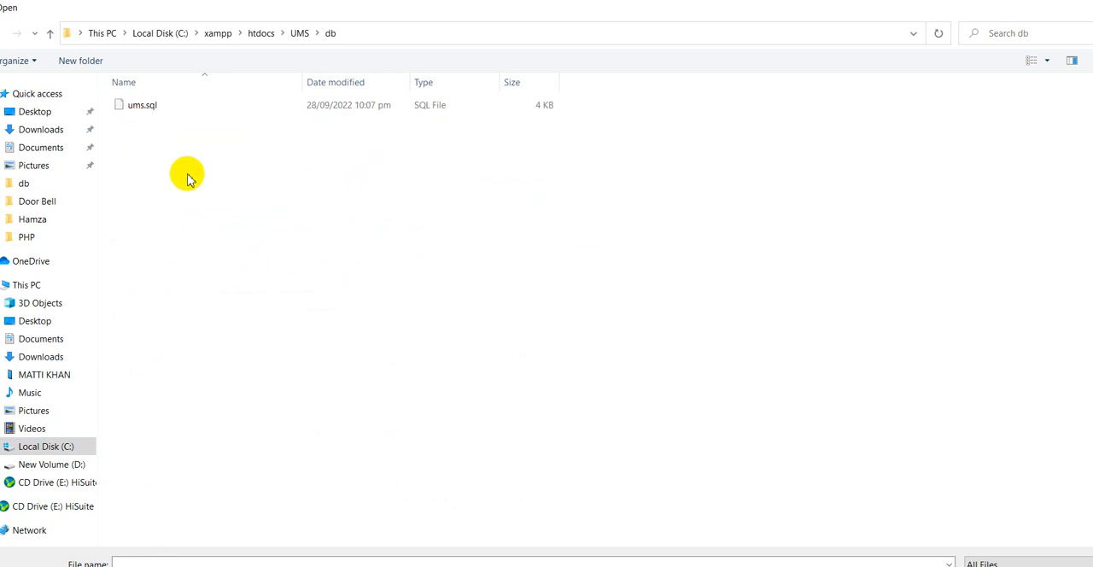
double_click(145, 108)
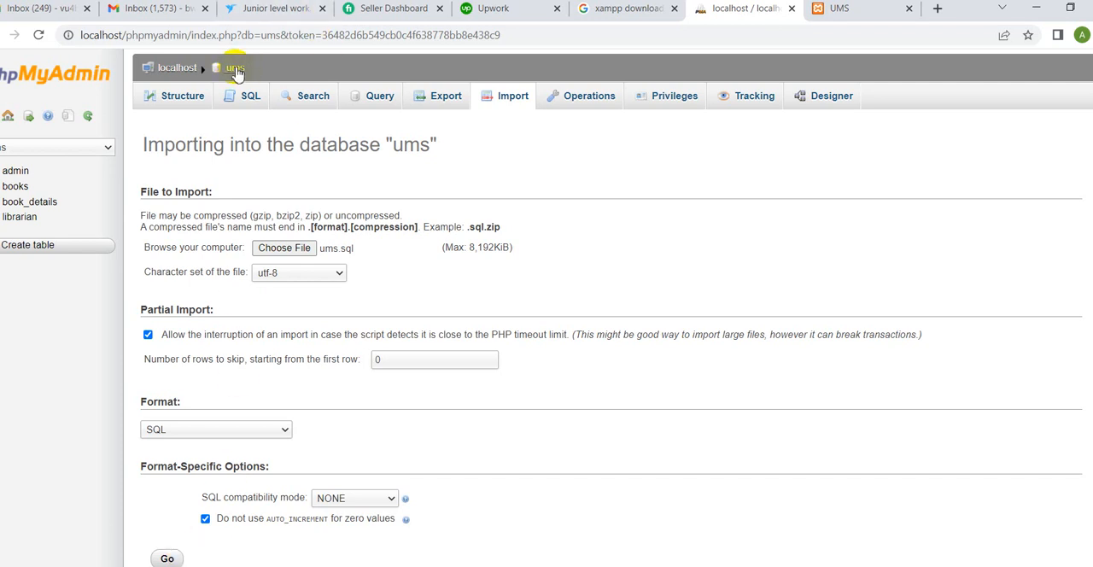
Step: Show the table structure of the ums database, and return to the UMS project page at localhost/ums
click(235, 68)
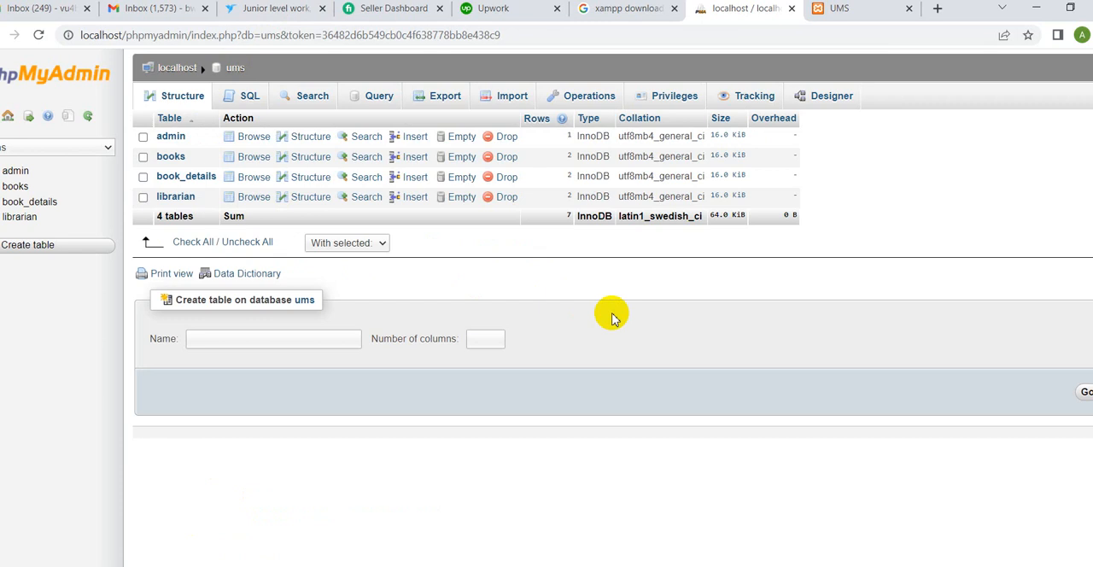
click(850, 10)
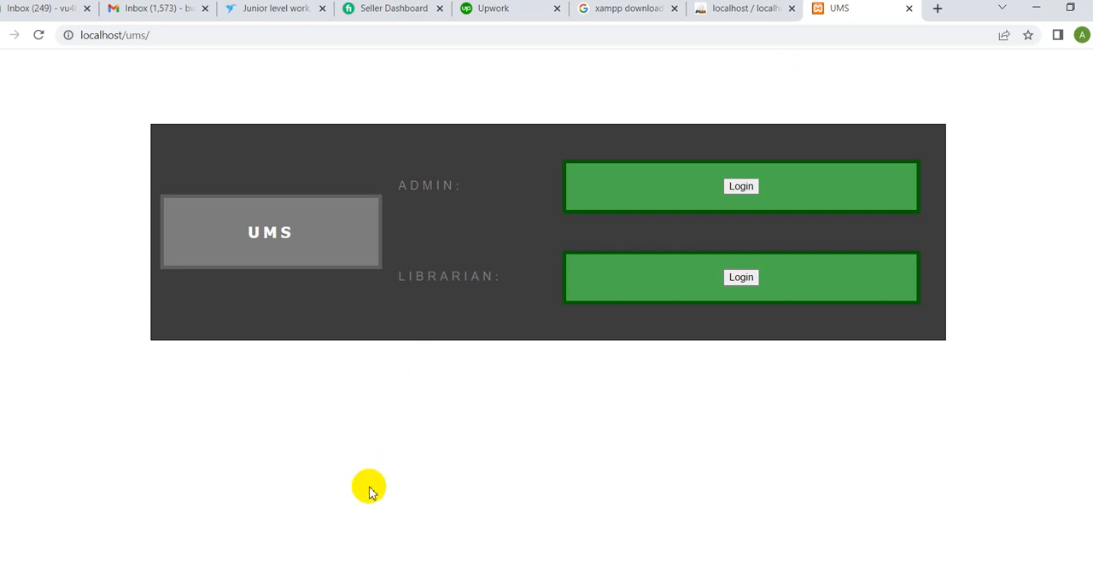
Step: Switch to File Explorer and go from the db folder back to htdocs through Local Disk (C:) and xampp
key(alt+Tab)
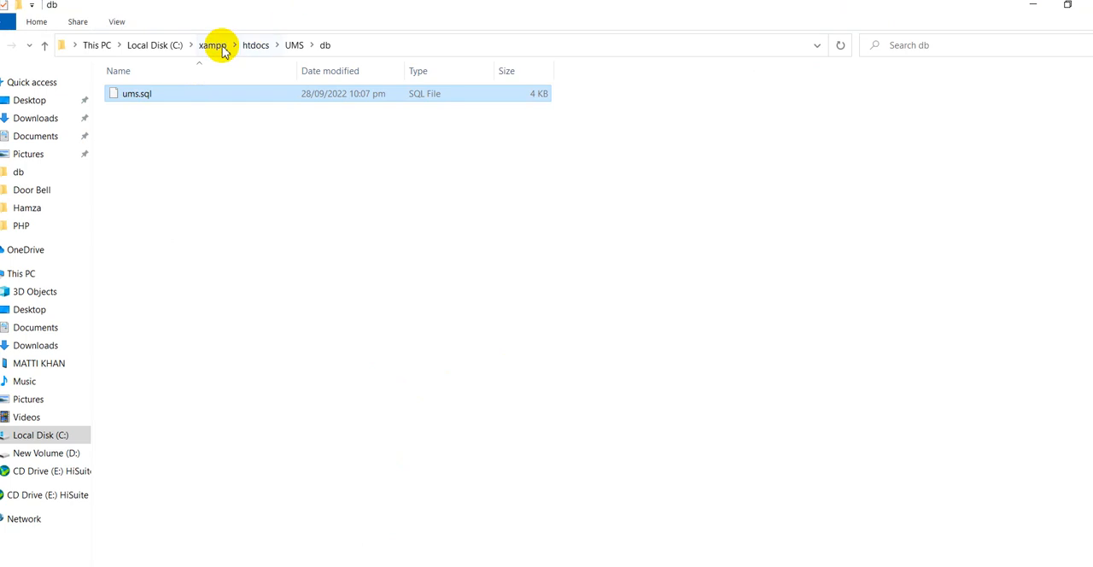
click(160, 44)
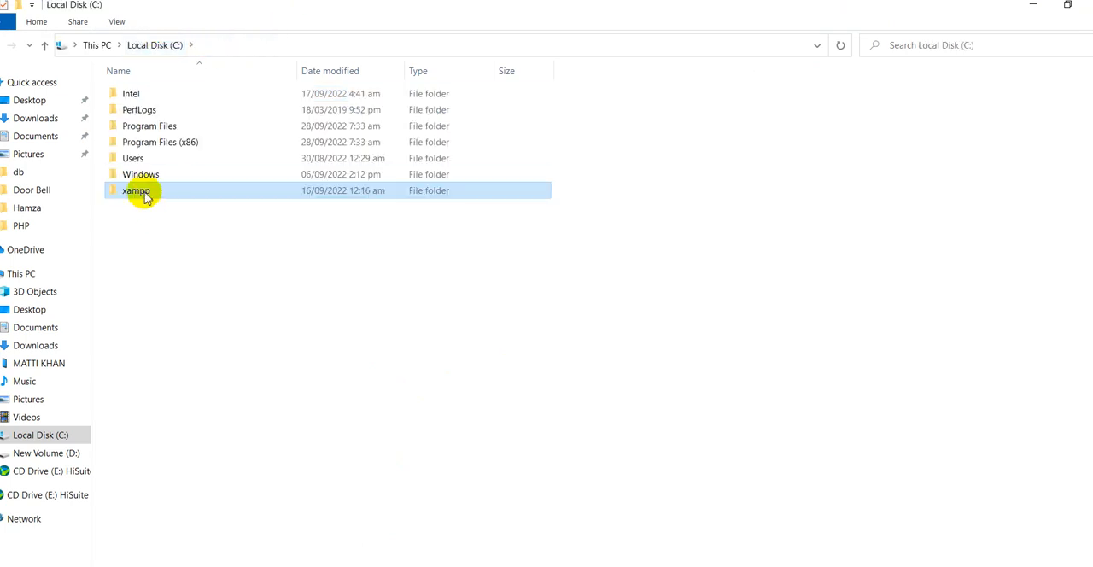
double_click(137, 191)
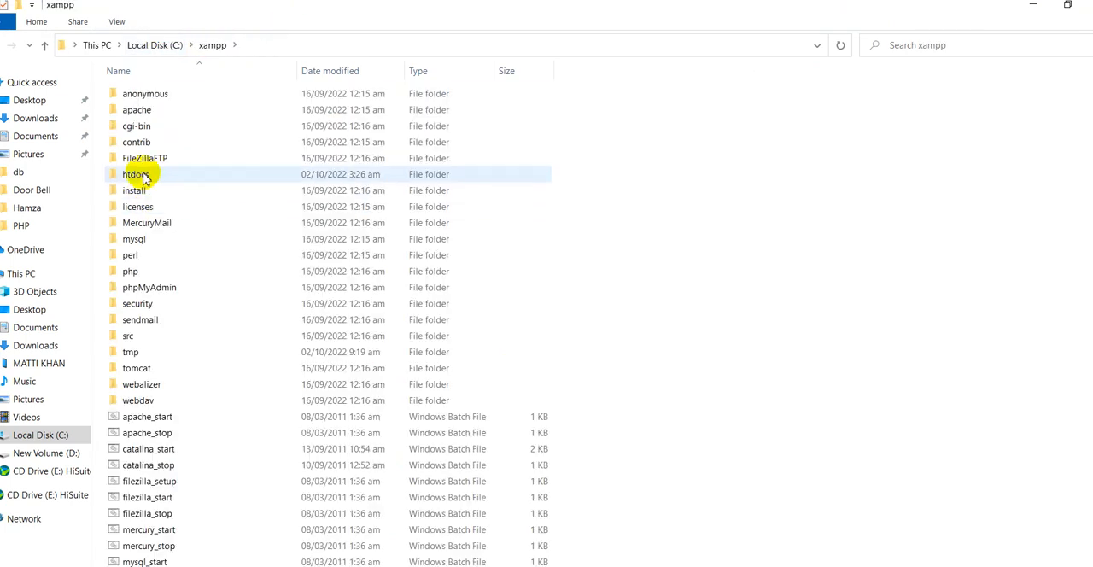
double_click(142, 175)
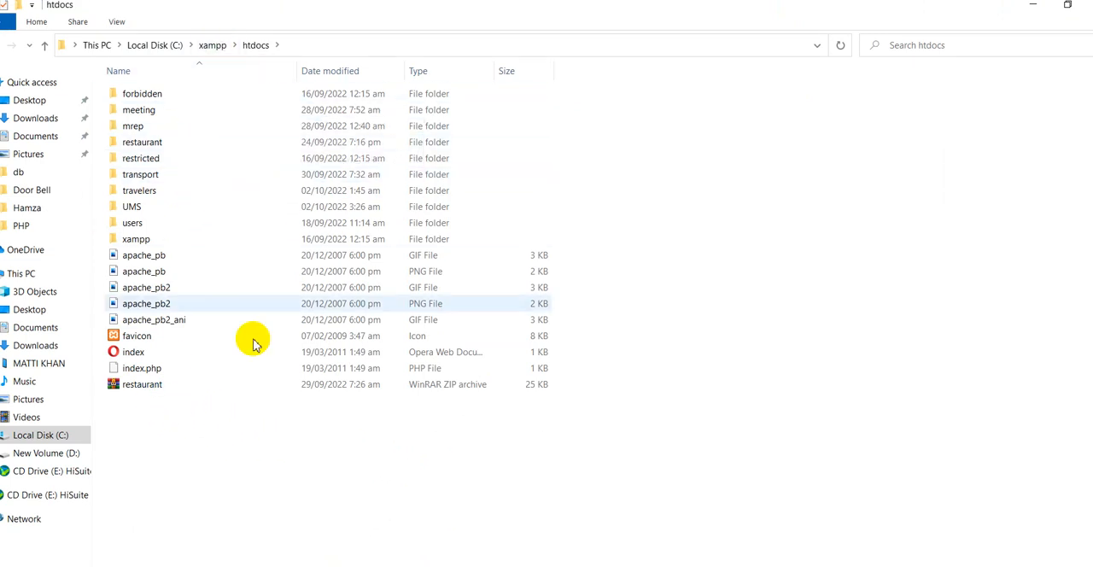
Step: Switch back to the UMS page in Chrome and start erasing the project folder name from the localhost/ums/ address
key(alt+Tab)
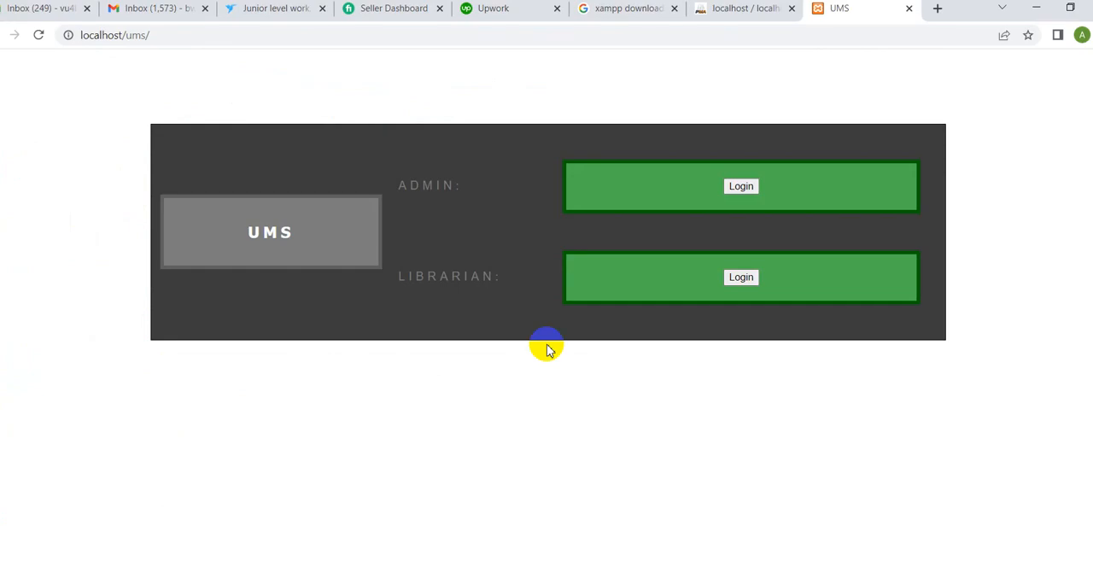
click(165, 35)
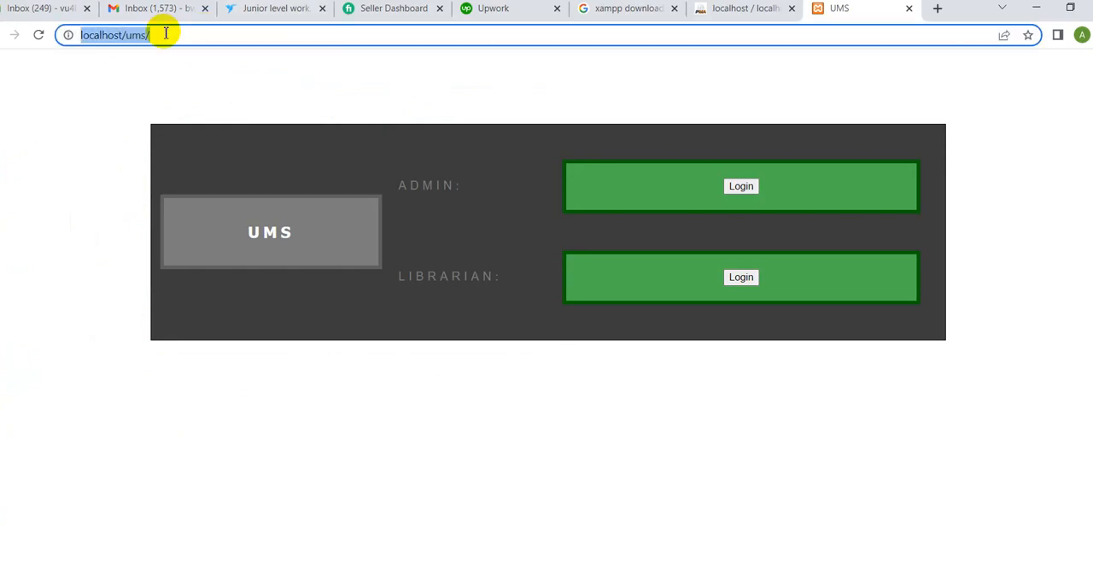
click(166, 34)
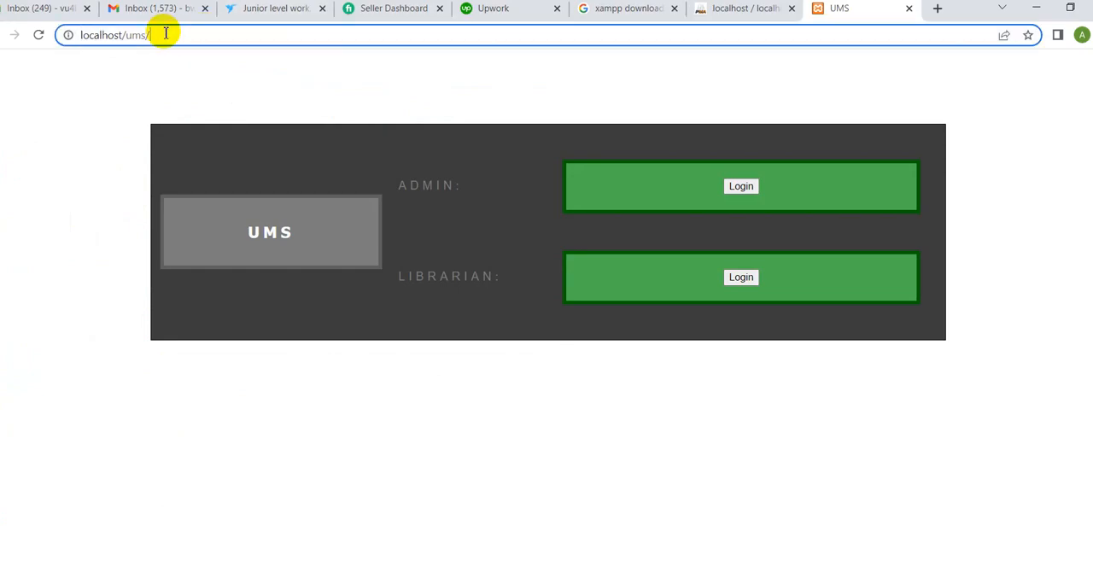
key(BackSpace)
key(BackSpace)
key(BackSpace)
key(BackSpace)
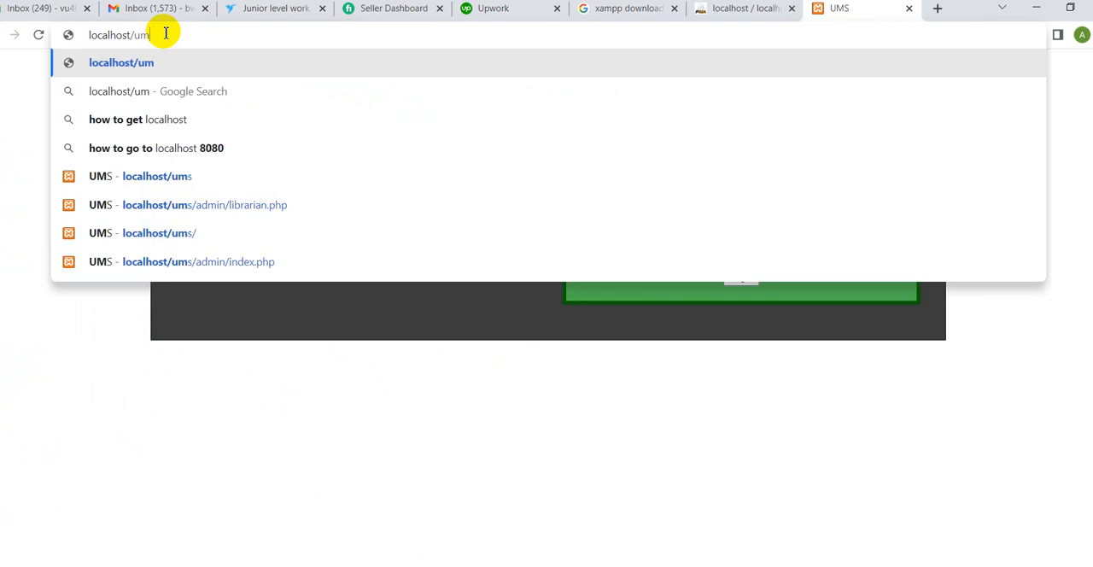